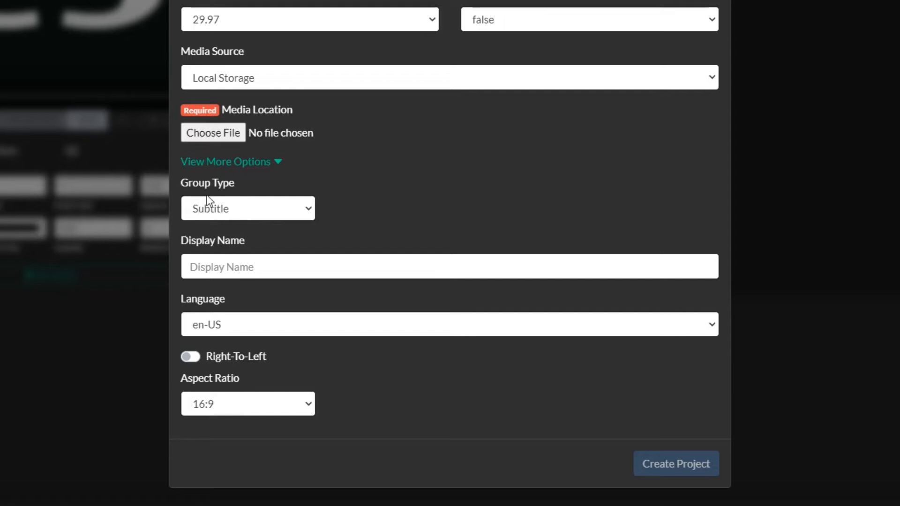
Step: Set the new project's group type to Subtitle and its display name to Subtitle Event Group
click(228, 208)
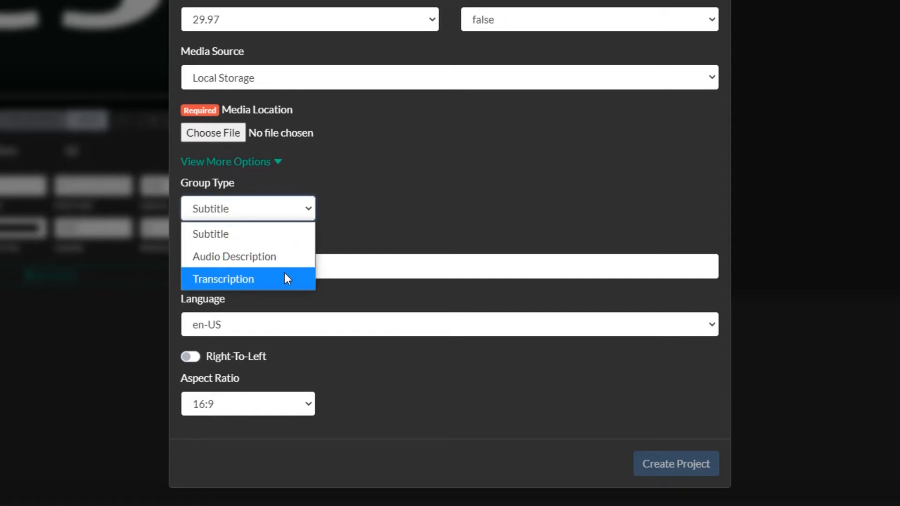
click(287, 240)
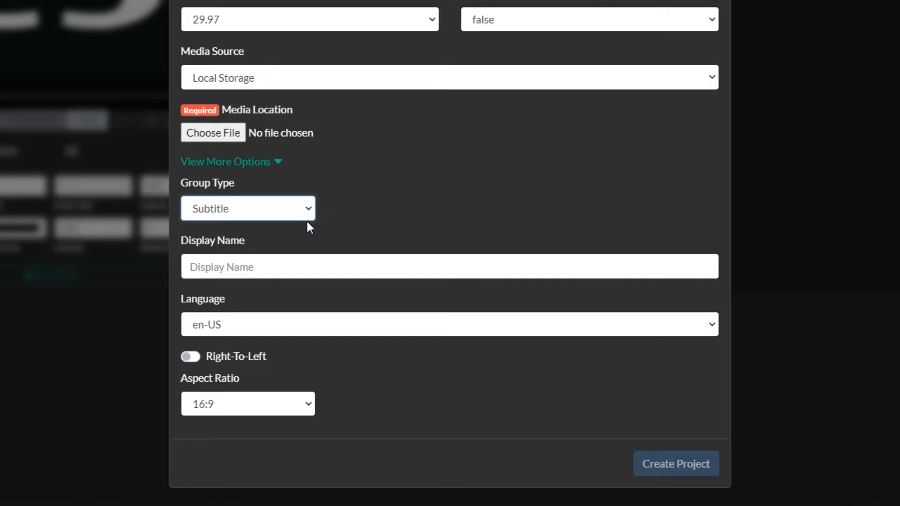
click(276, 258)
text(Subtitle )
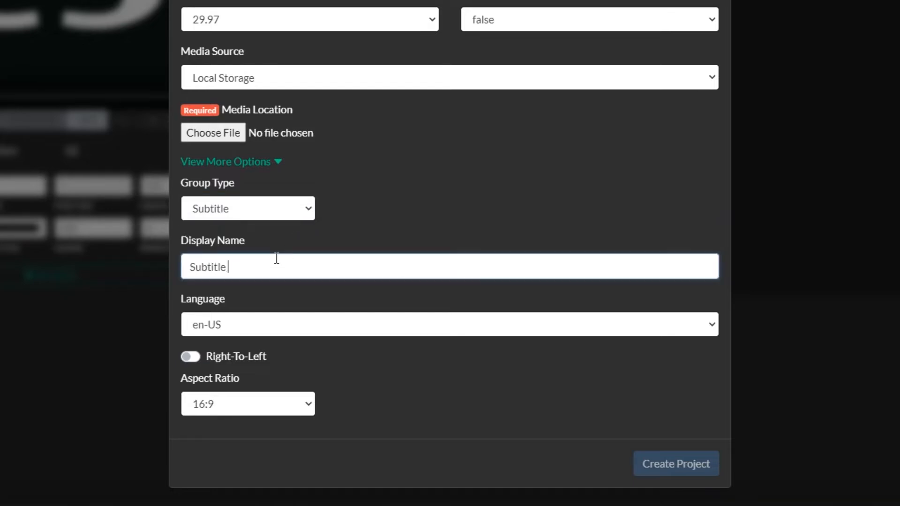
text(Event Group)
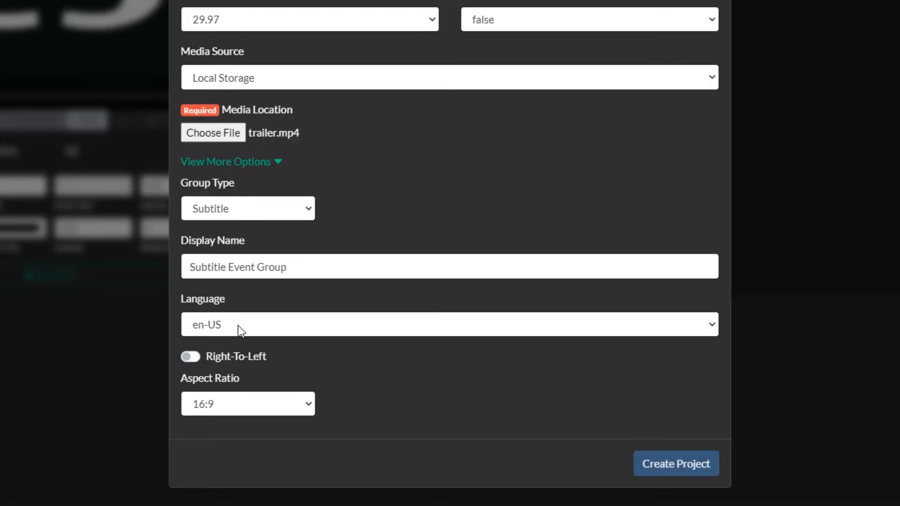
Step: Keep the group language at en-US and create the project with trailer.mp4 as its media
click(237, 329)
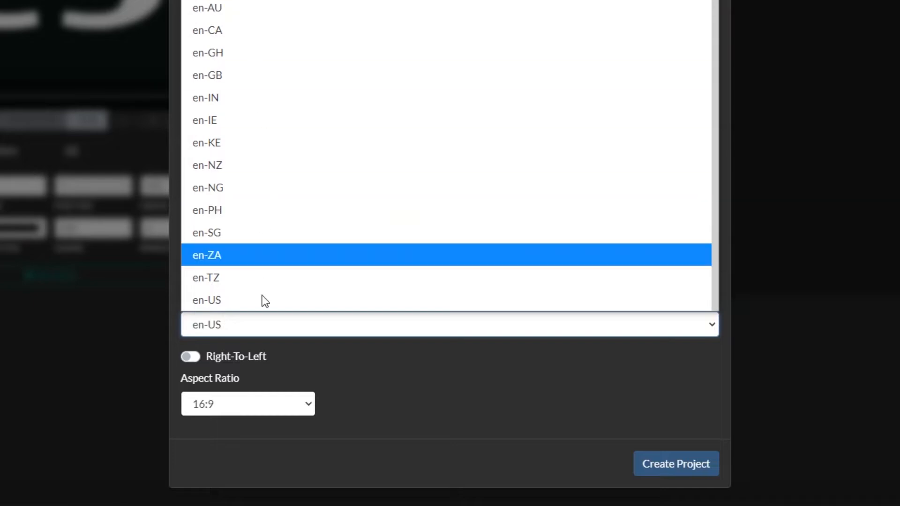
click(297, 359)
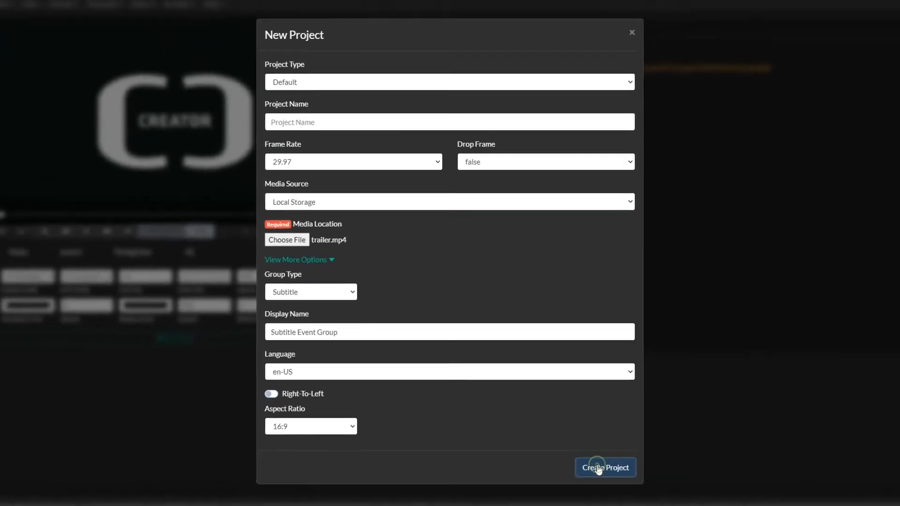
click(634, 466)
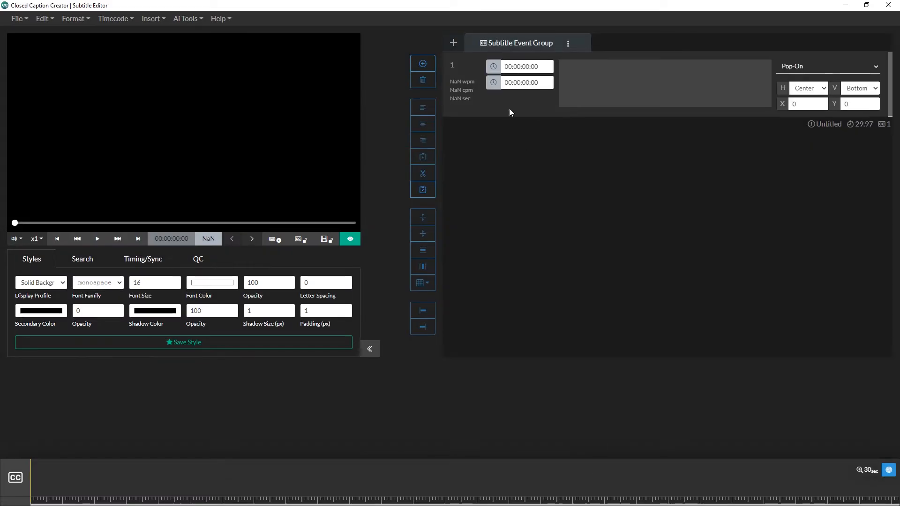
click(590, 75)
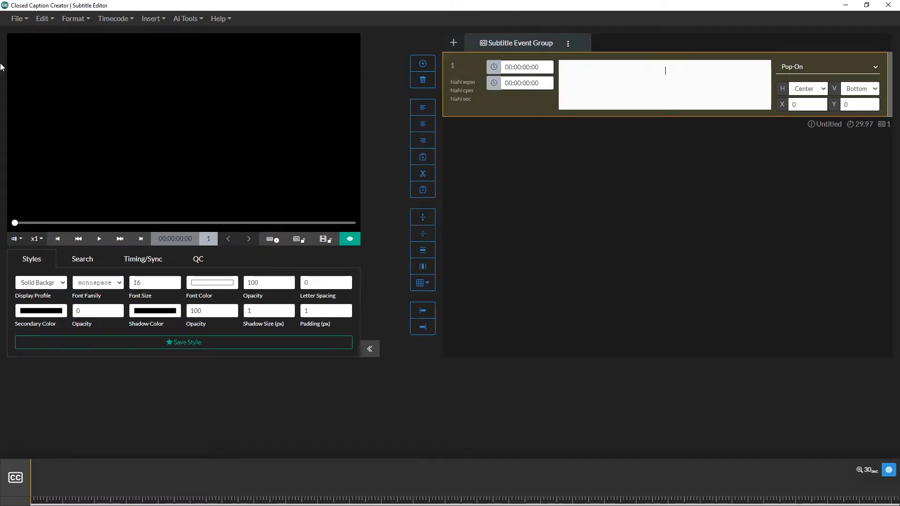
click(16, 19)
click(28, 36)
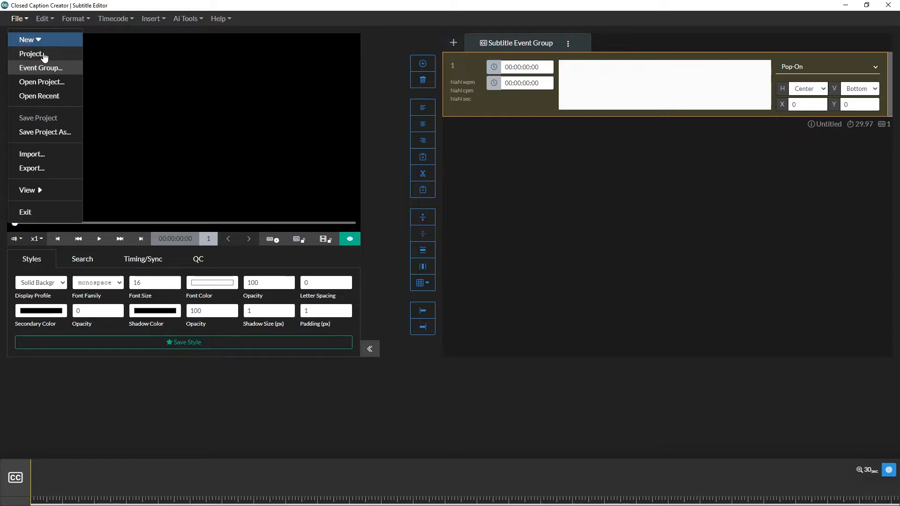
click(45, 56)
click(309, 354)
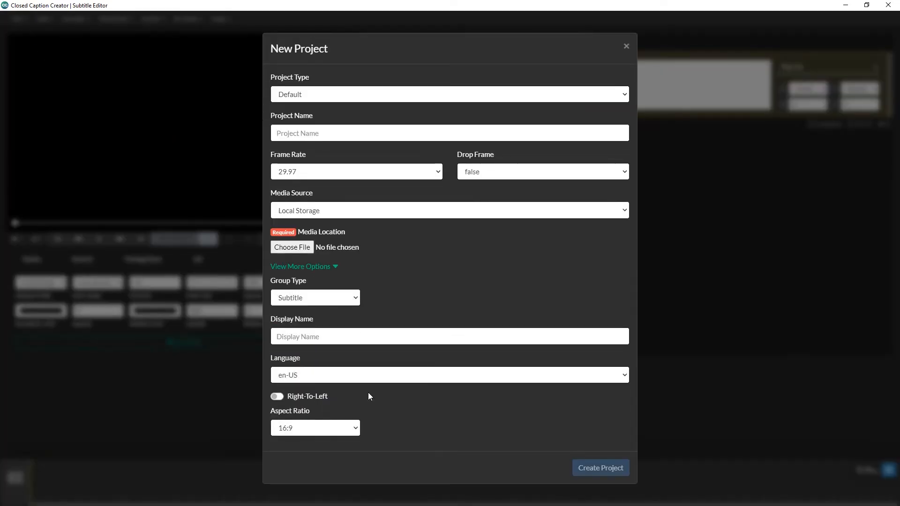
click(625, 46)
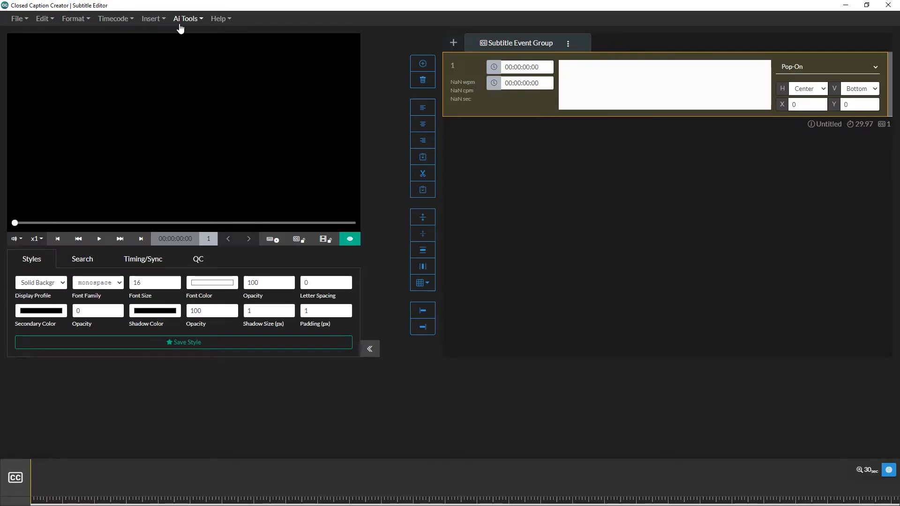
click(18, 18)
click(26, 40)
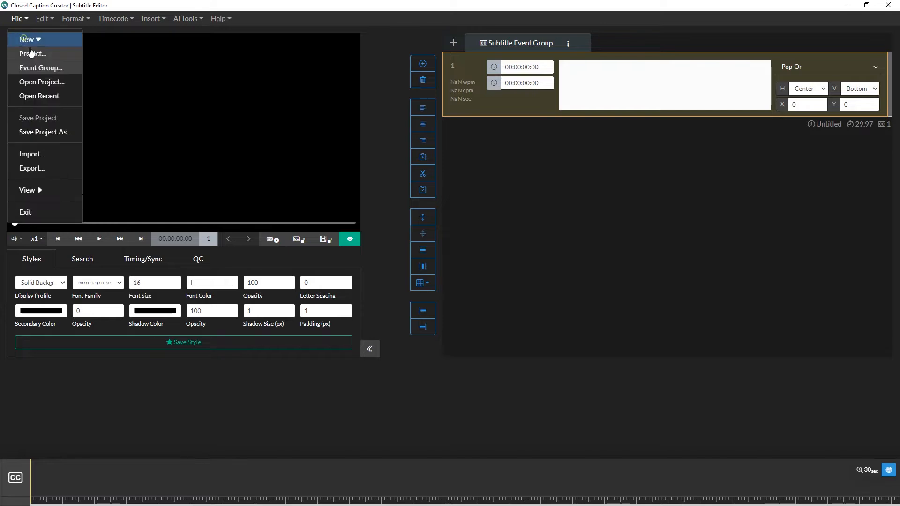
click(39, 67)
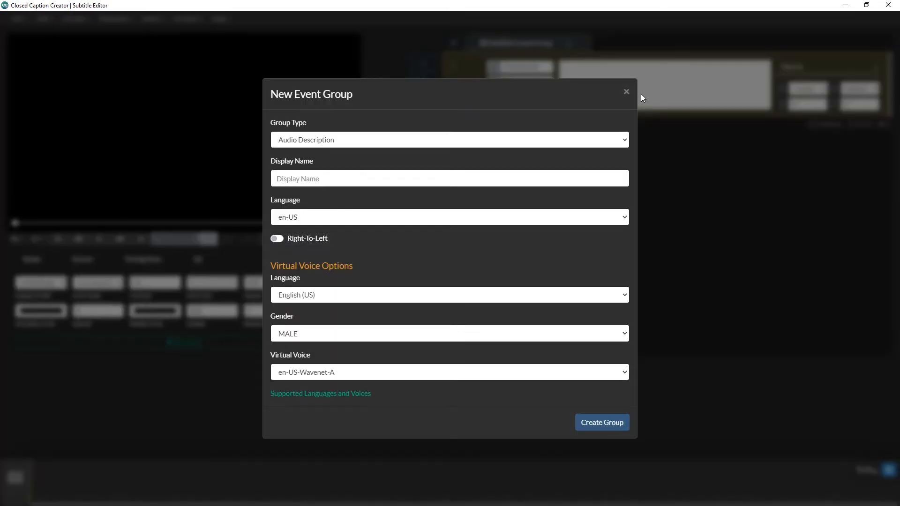
click(628, 94)
Step: Create a second event group of type Subtitle named French Subtitles with the language fr-CA
click(457, 41)
click(369, 140)
click(367, 153)
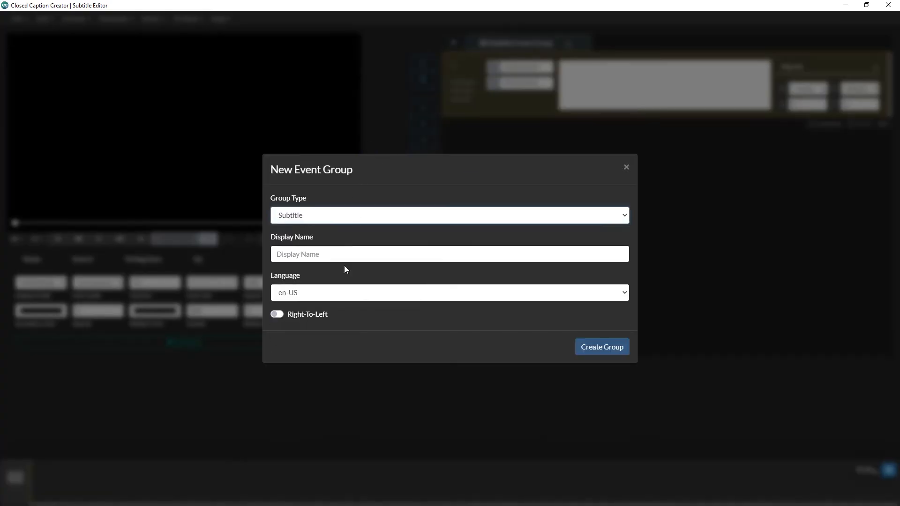
click(343, 293)
scroll(503, 247, down, 5)
click(503, 247)
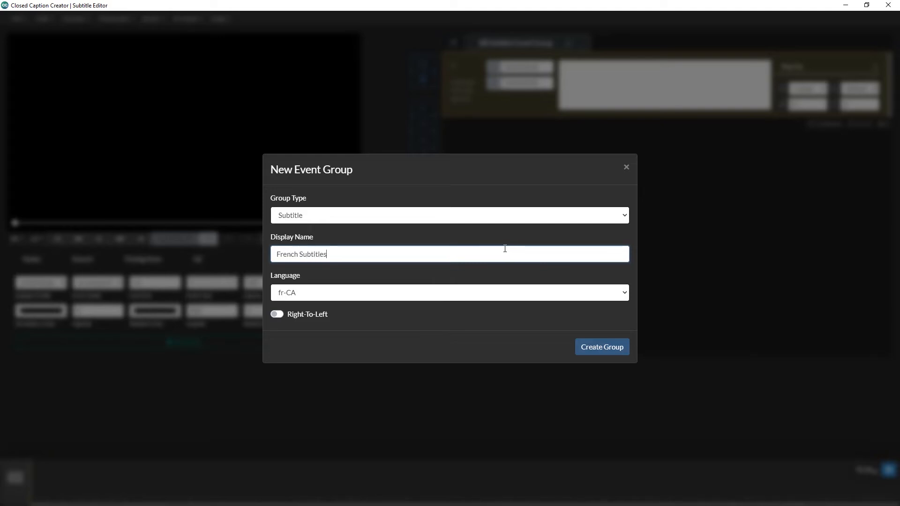
click(602, 347)
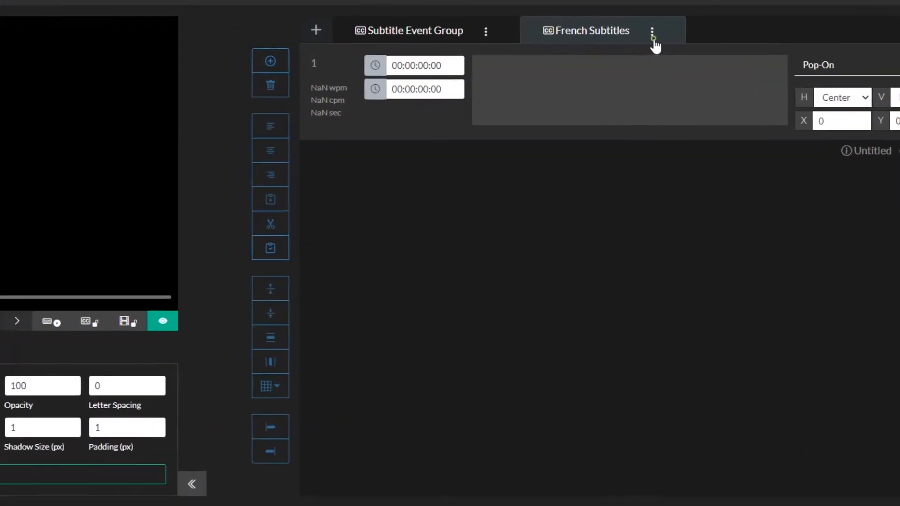
Step: Delete the French Subtitles event group and switch to Subtitle Event Group
click(651, 33)
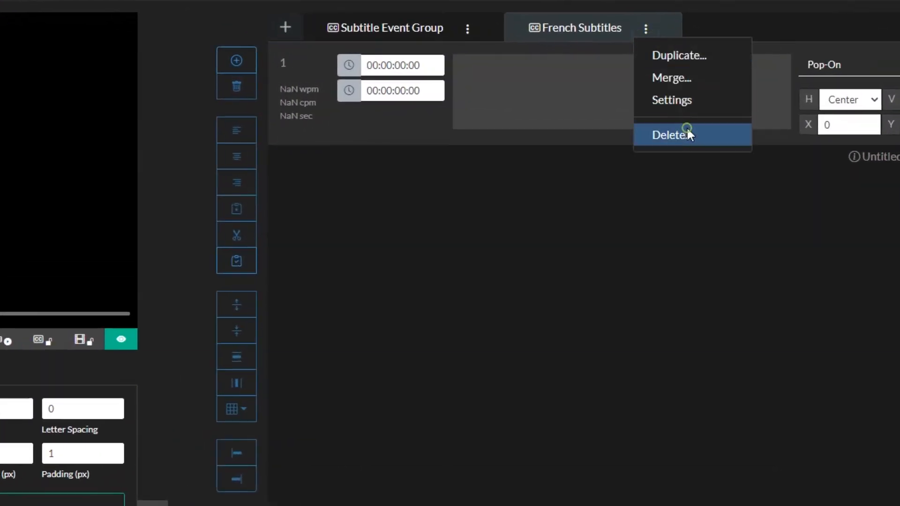
click(689, 130)
click(401, 27)
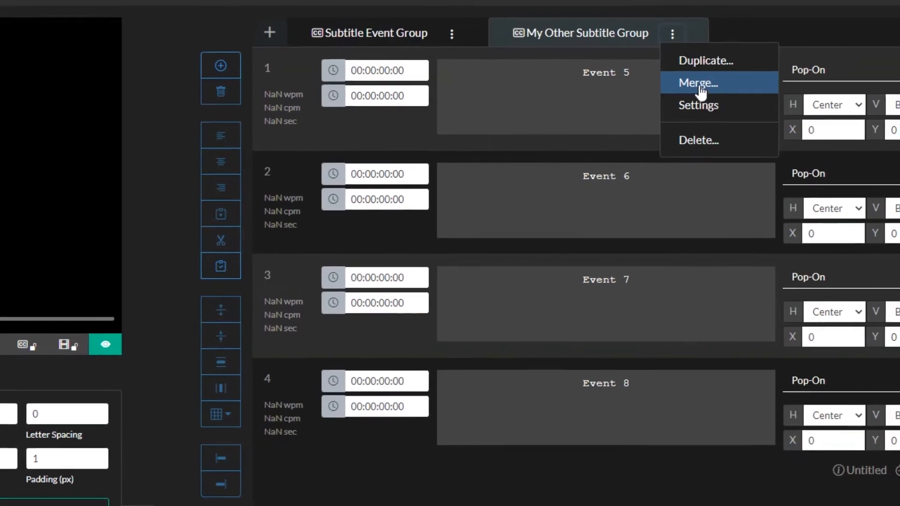
Step: Duplicate My Other Subtitle Group and compare the copy's events with the original's
click(645, 67)
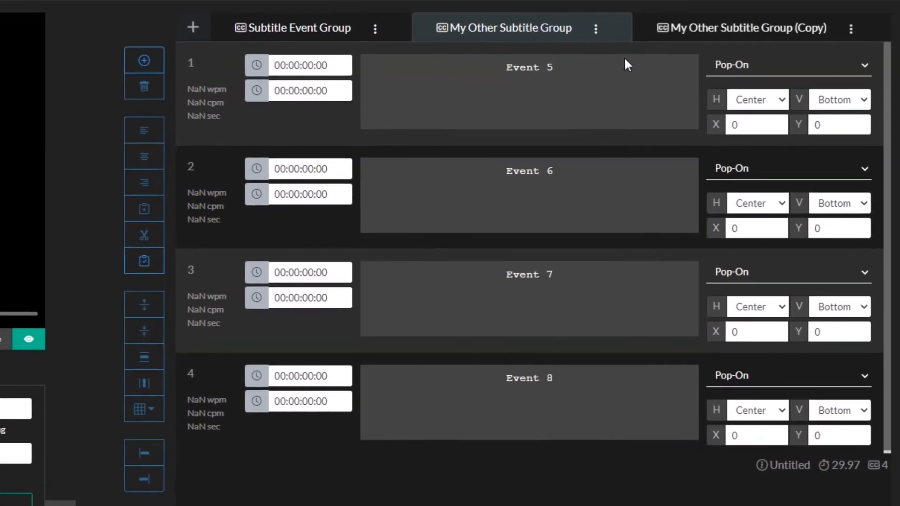
click(698, 28)
click(570, 31)
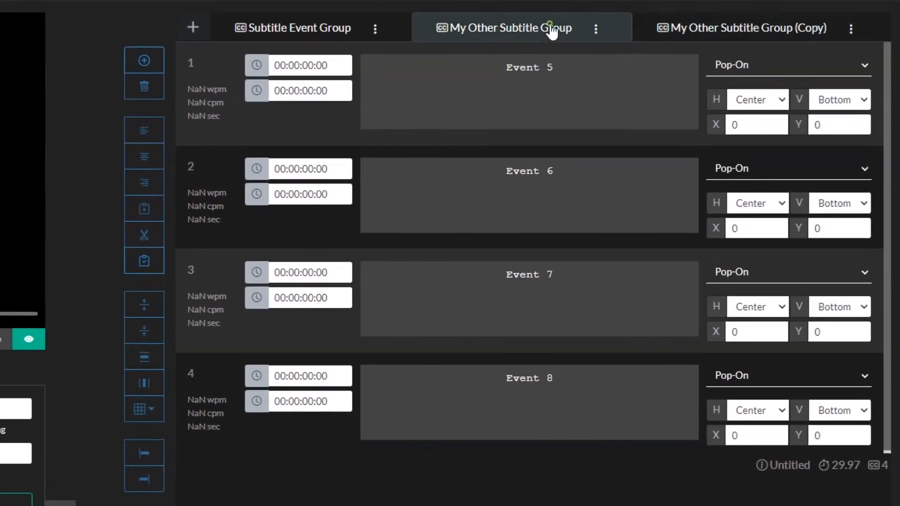
click(719, 31)
Step: Merge Subtitle Event Group and My Other Subtitle Group into a new group named Merged Event Group
click(594, 28)
click(621, 78)
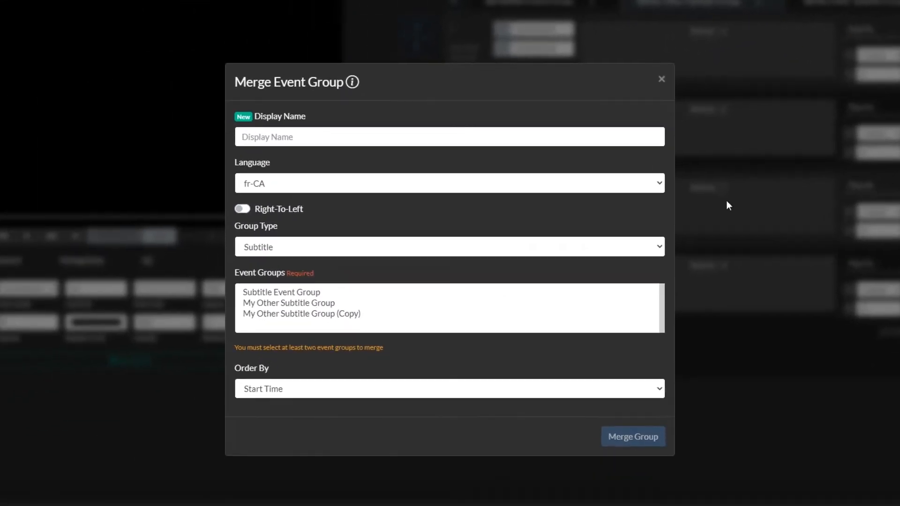
click(314, 137)
text(Merged Event Group)
click(258, 292)
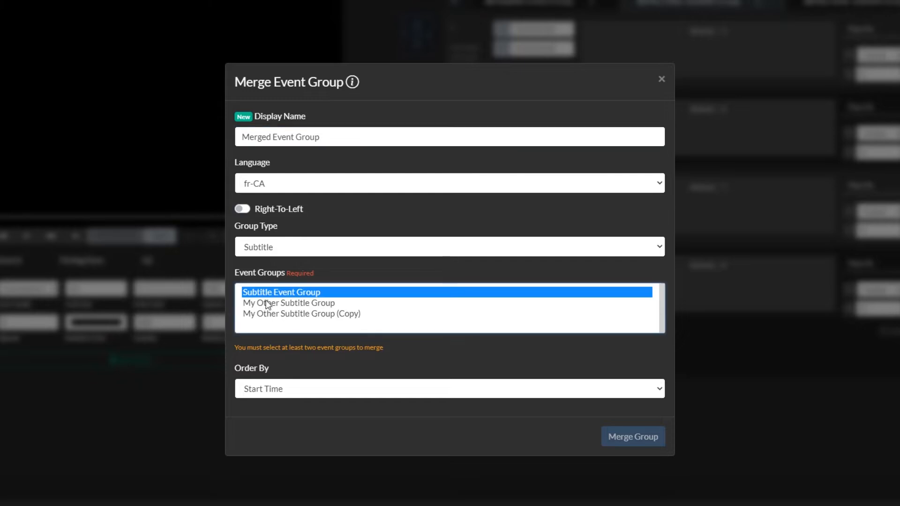
ctrl+click(270, 304)
click(630, 427)
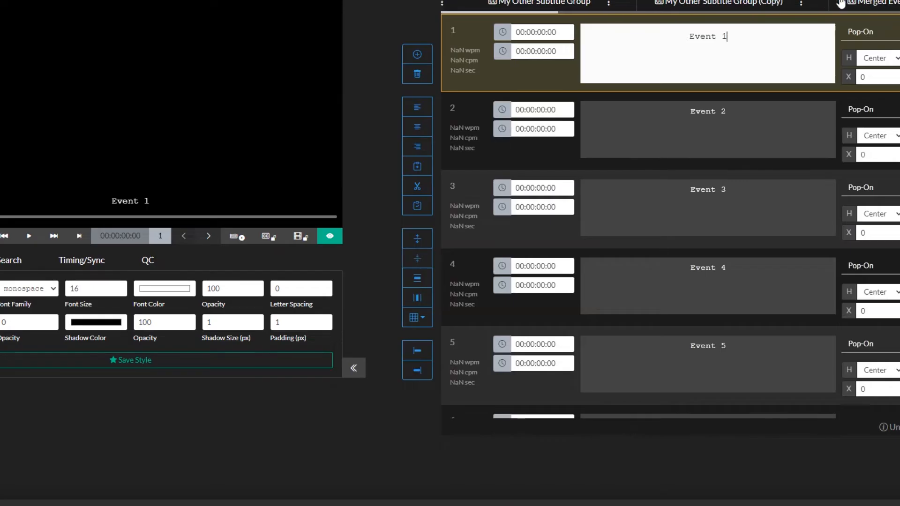
Step: Step through the merged group's events from the first to the last to check their order
click(674, 58)
key(Down)
key(Down)
key(Down)
key(Down)
key(Down)
key(Down)
key(Down)
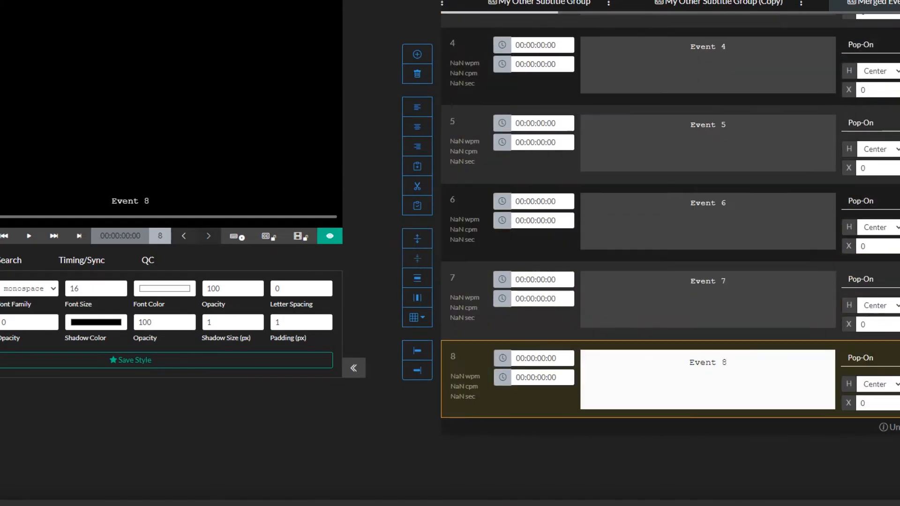
Step: Delete My Other Subtitle Group (Copy) and My Other Subtitle Group, and switch to Subtitle Event Group
click(843, 43)
click(834, 108)
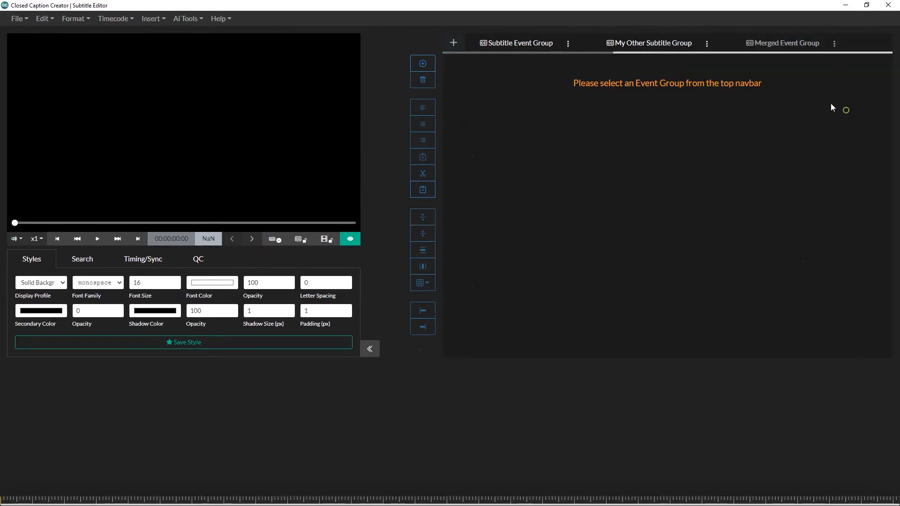
click(708, 44)
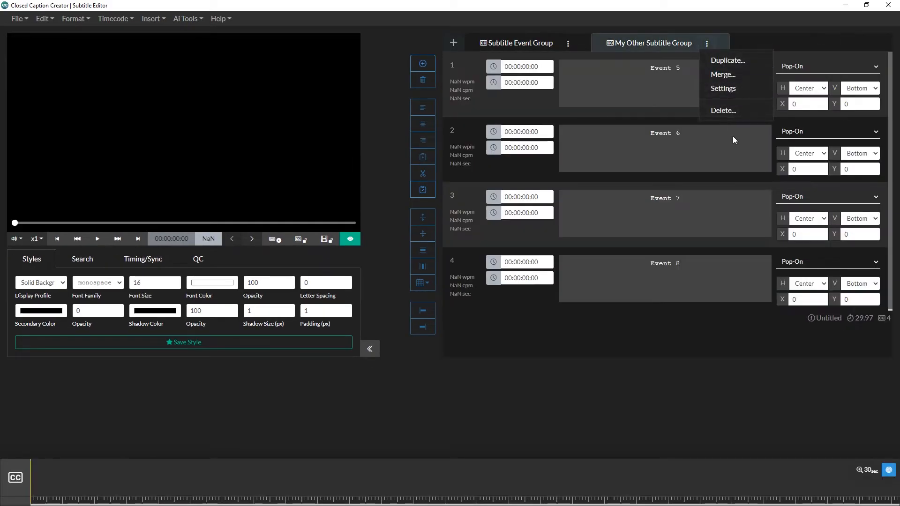
click(724, 112)
click(528, 42)
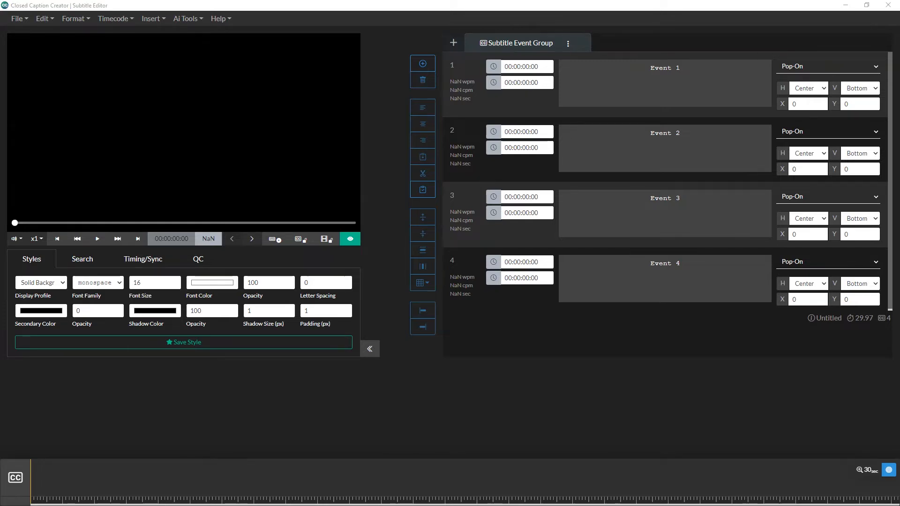
Step: Create an Audio Description event group named AD Group with language en-CA and virtual voice en-US-Wavenet-B
click(453, 43)
click(326, 215)
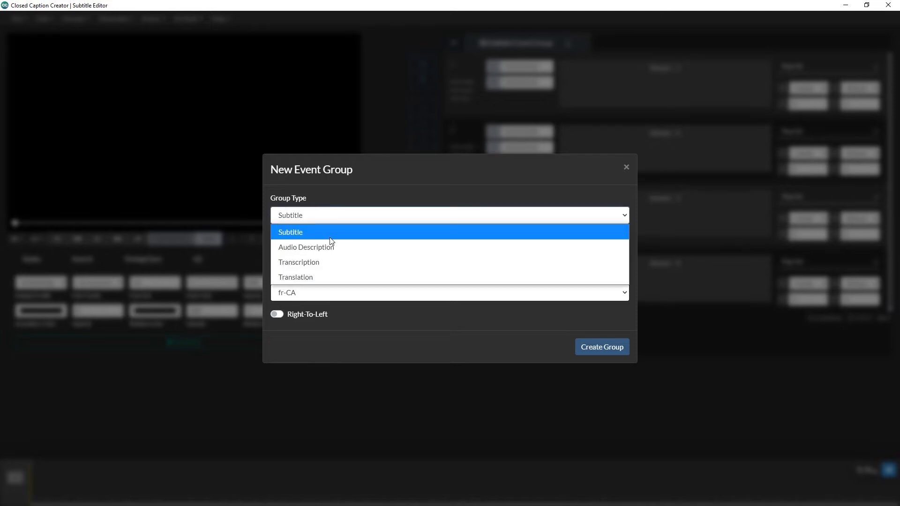
click(330, 245)
click(339, 174)
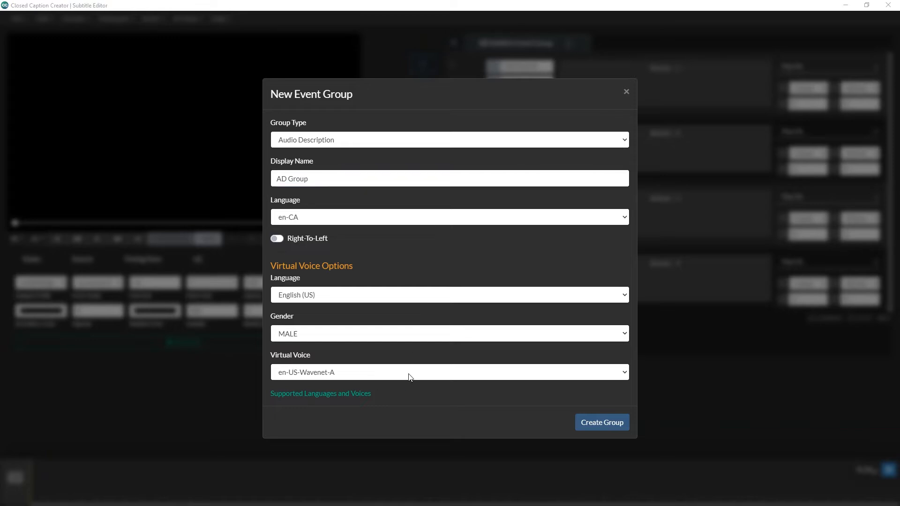
click(332, 378)
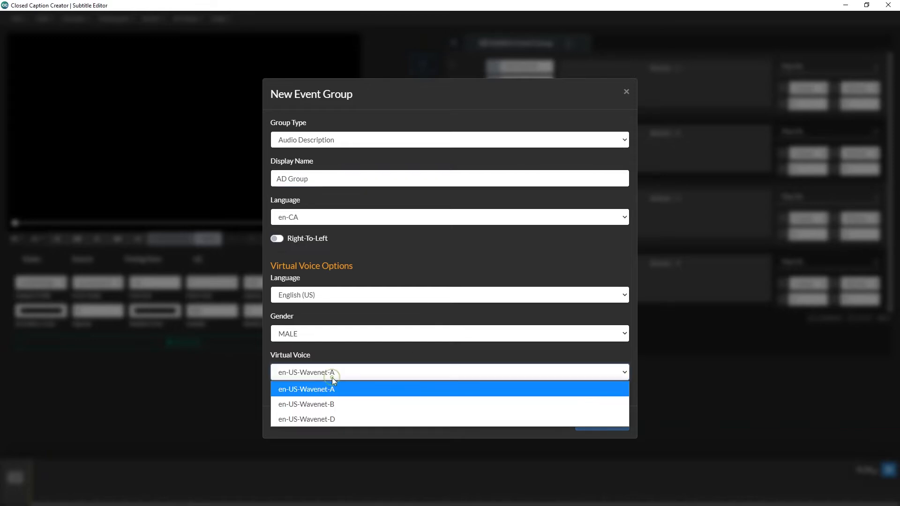
click(338, 406)
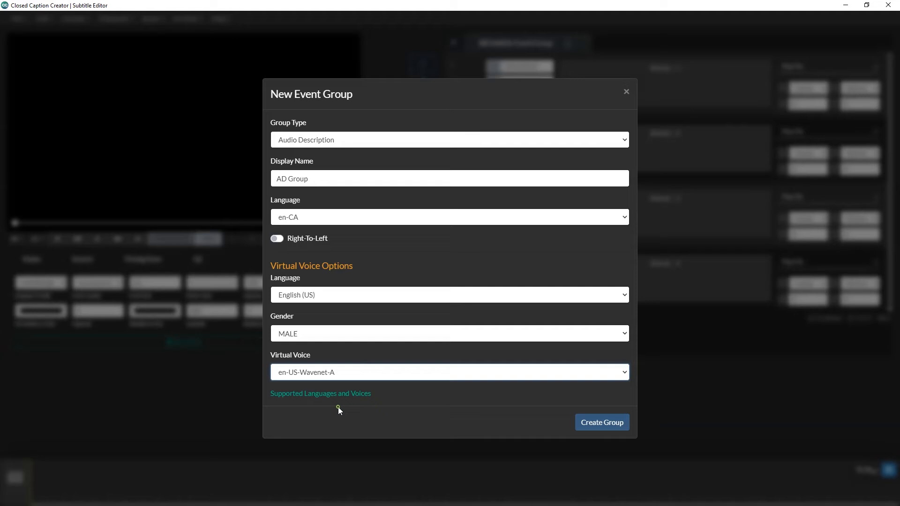
click(582, 425)
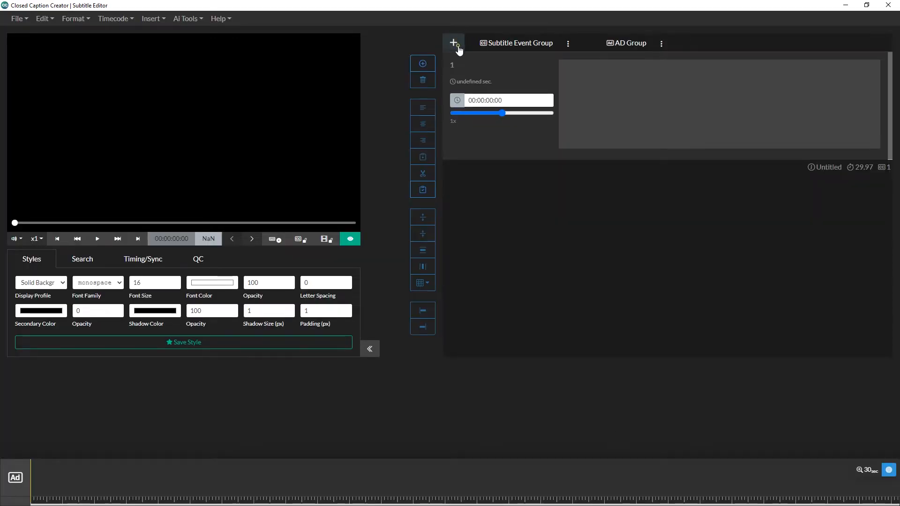
Step: Create a Transcription event group named Transcription EG with language en-CA
click(453, 42)
click(313, 146)
click(349, 184)
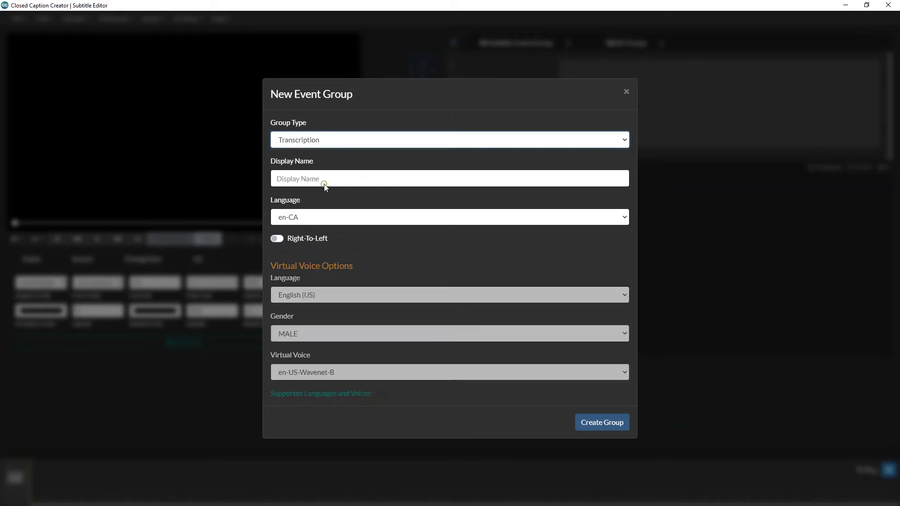
click(370, 258)
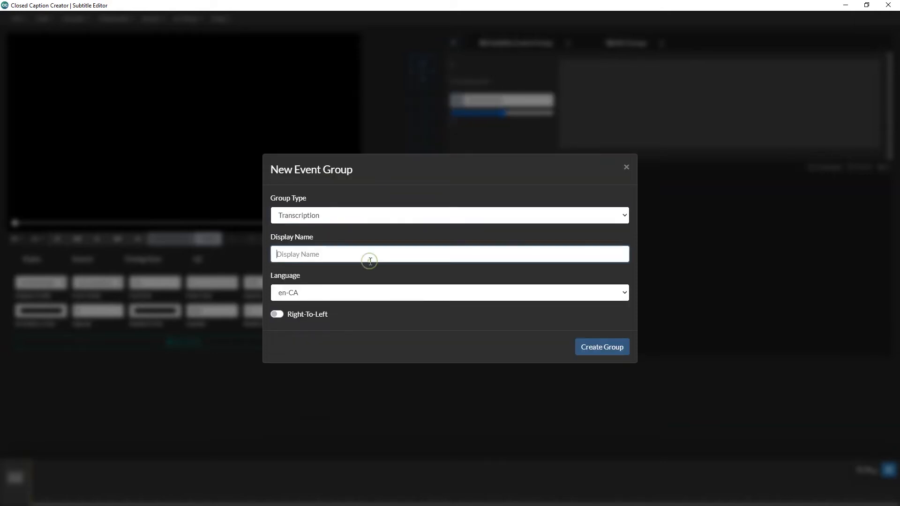
text(Transcription EG)
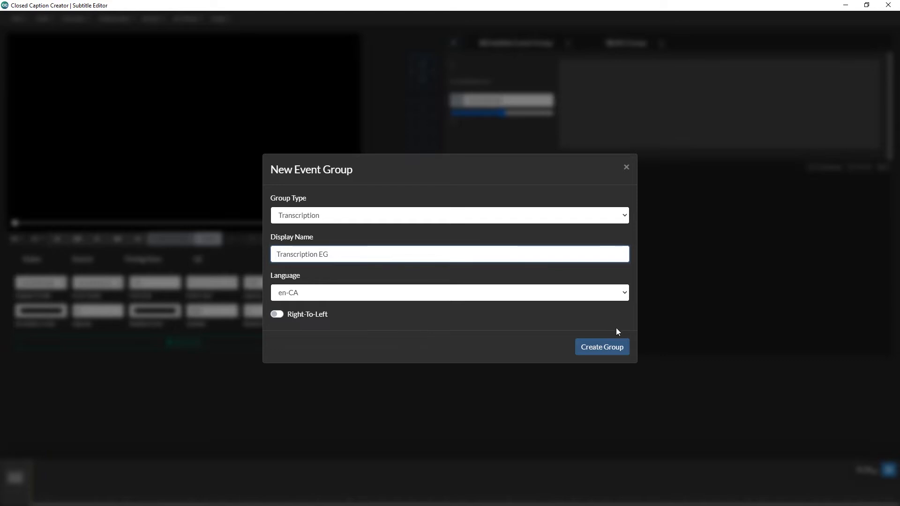
click(602, 347)
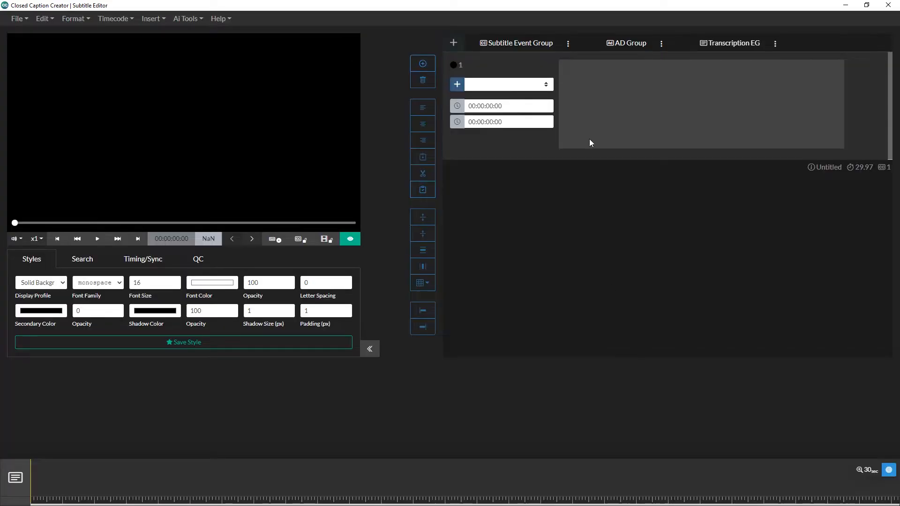
Step: Create a Translation event group named Translation with language en-CA, linked to Subtitle Event Group
click(453, 42)
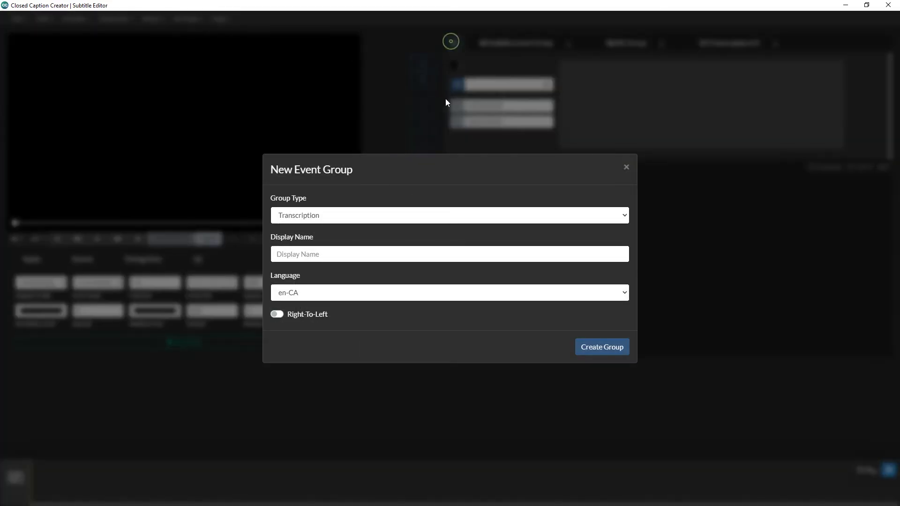
click(334, 216)
click(335, 277)
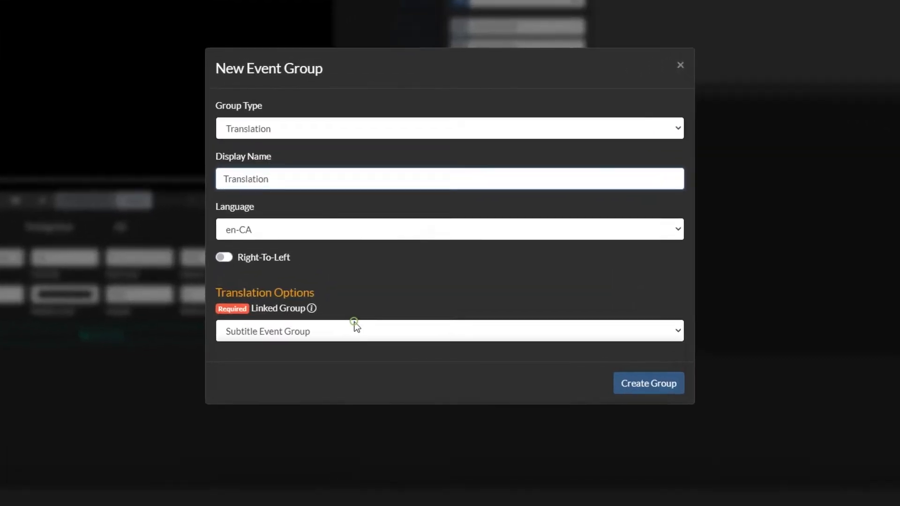
click(355, 328)
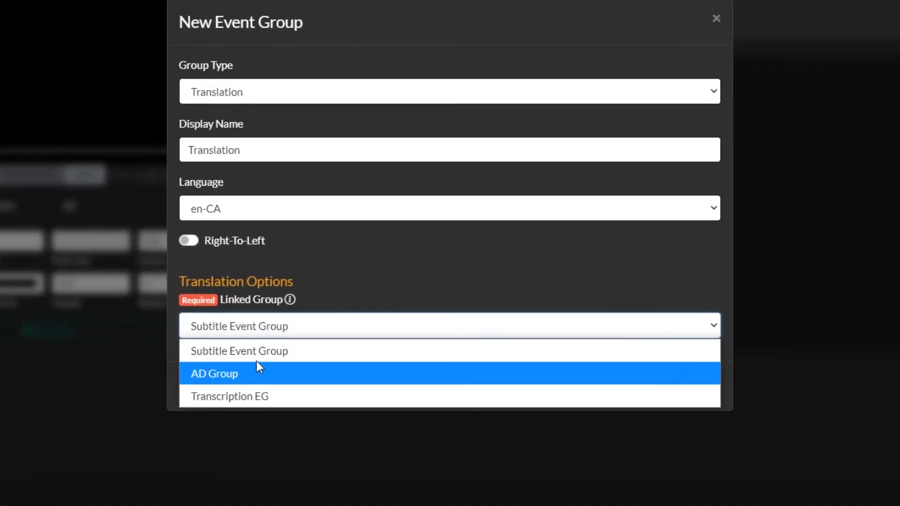
click(259, 355)
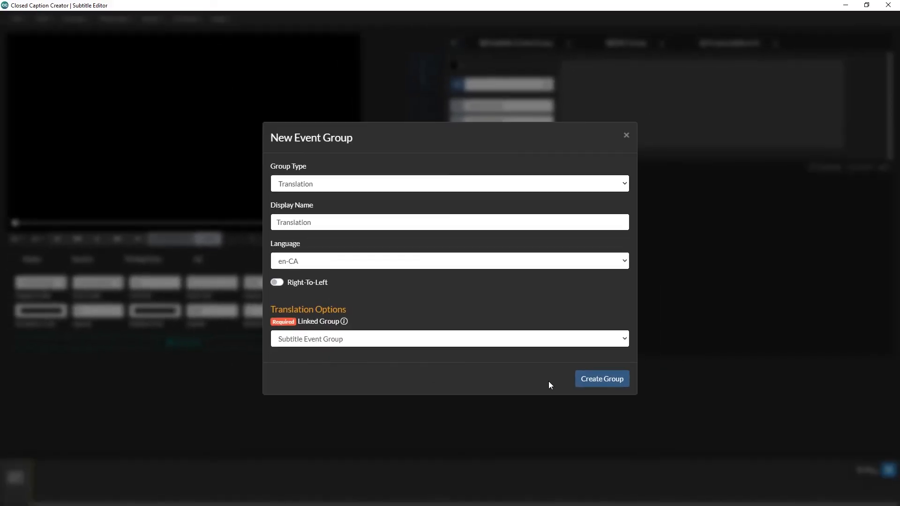
click(591, 384)
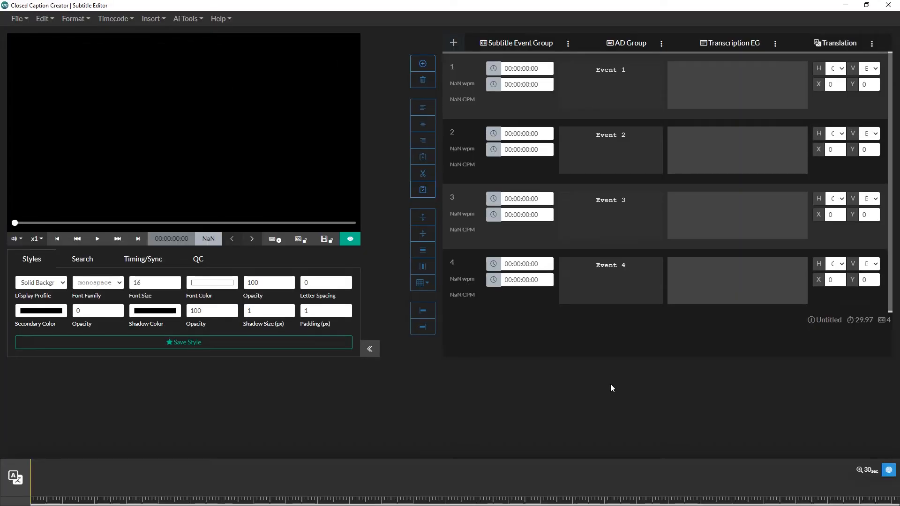
Step: Go through the Translation group's four events to examine the source text beside each empty translation box
click(614, 95)
click(610, 140)
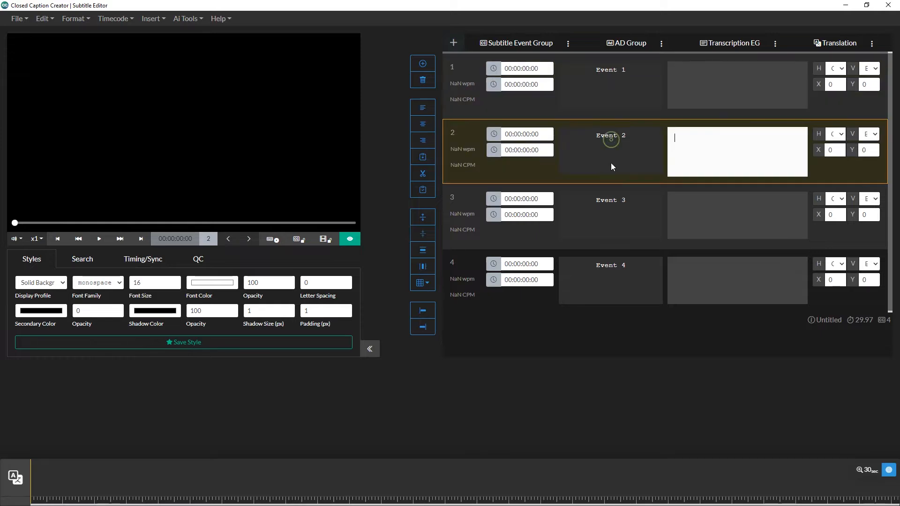
click(615, 206)
click(614, 264)
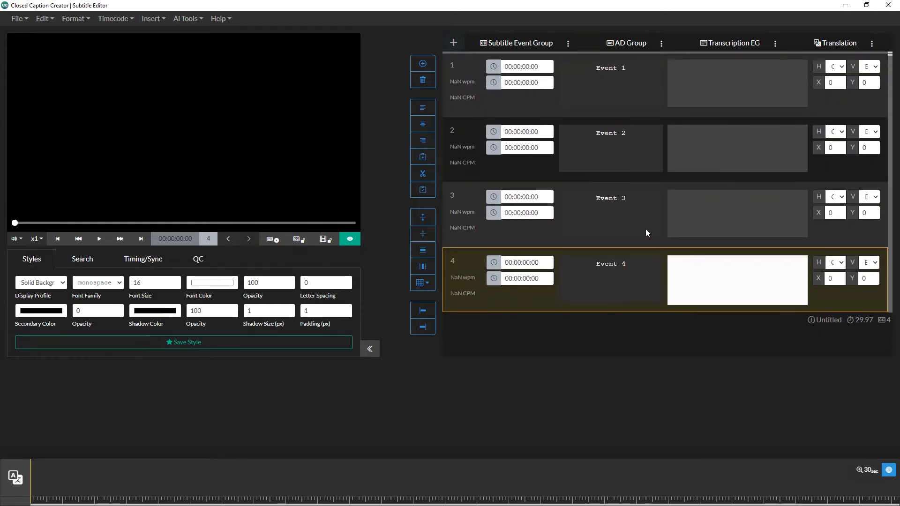
click(690, 70)
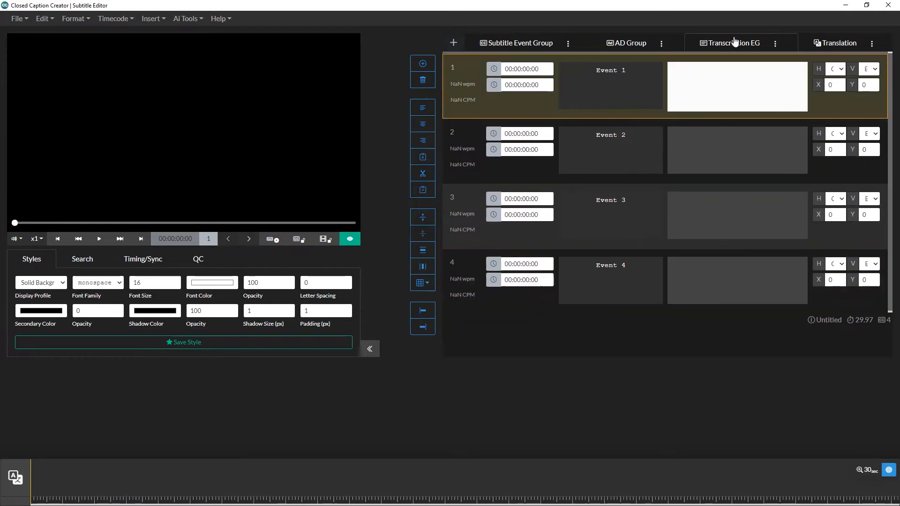
Step: Switch between the Subtitle, AD, Transcription and Translation groups to compare how their events are laid out
click(731, 41)
click(628, 42)
click(536, 42)
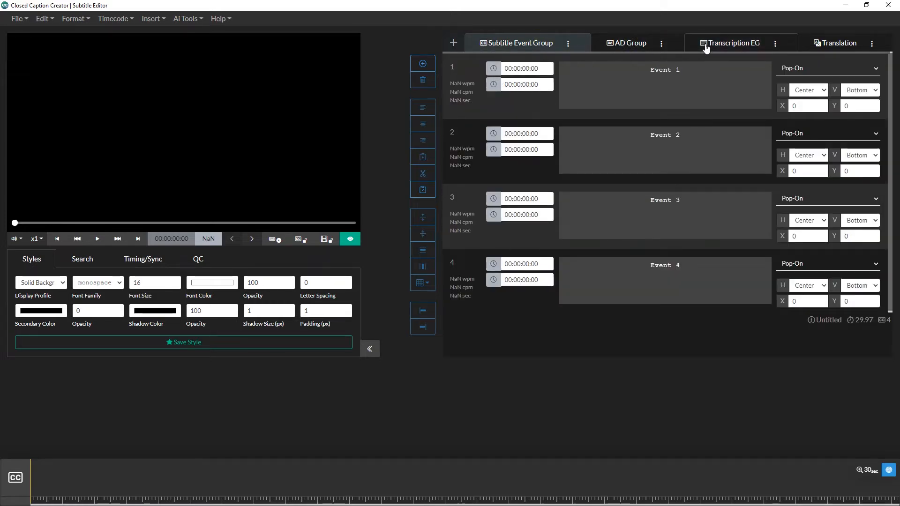
click(821, 47)
click(749, 46)
click(631, 44)
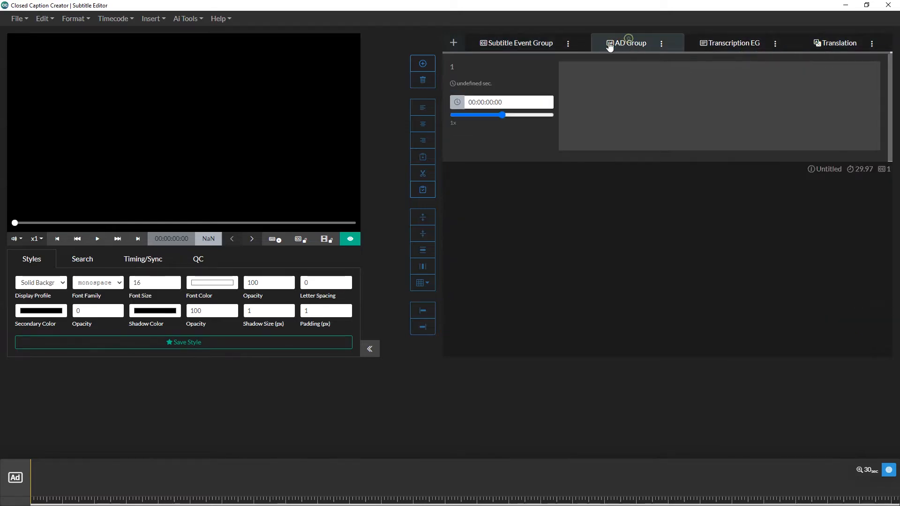
click(514, 47)
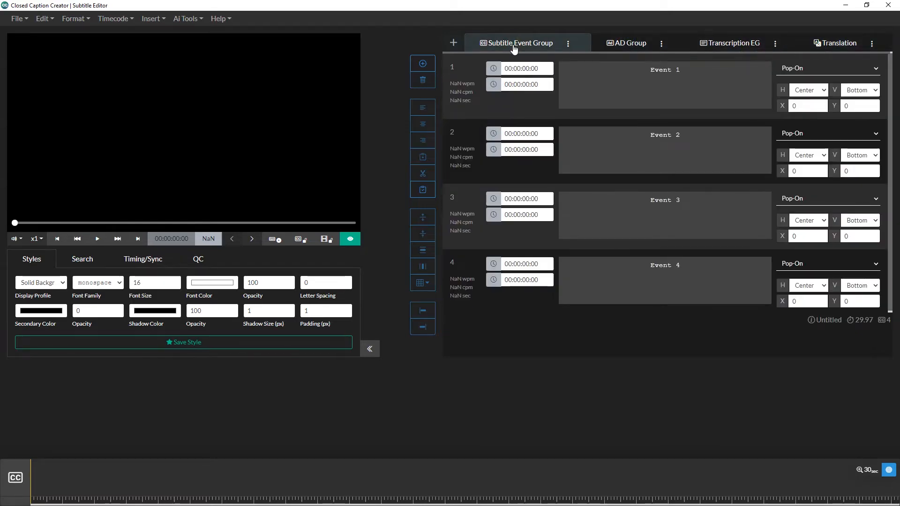
click(823, 45)
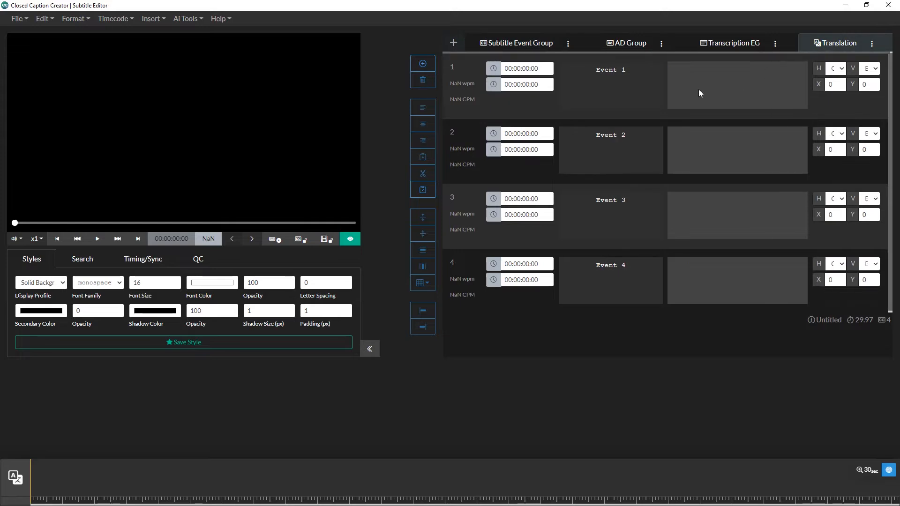
Step: In Subtitle Event Group, stamp Event 1's start and end from the video at 00:00:04:04 and 00:00:05:18, then 00:00:07:19 and 00:00:10:06
click(507, 44)
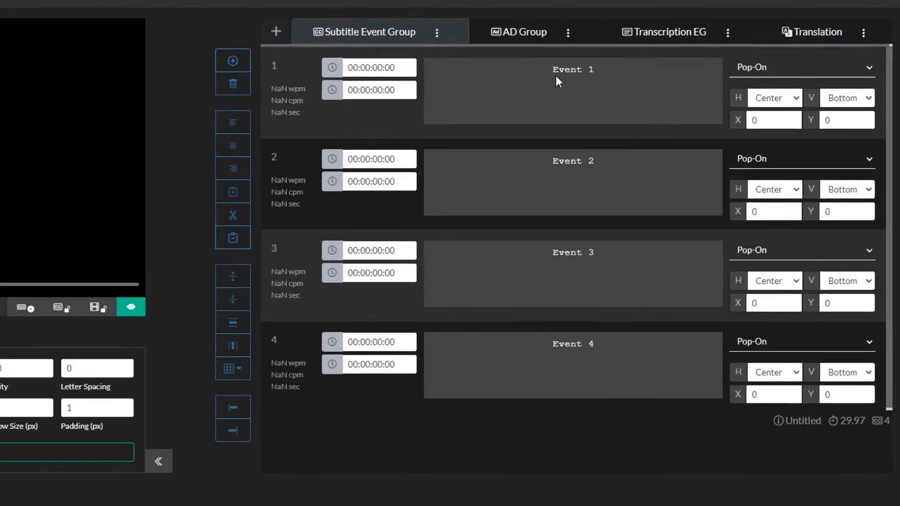
click(557, 75)
click(564, 181)
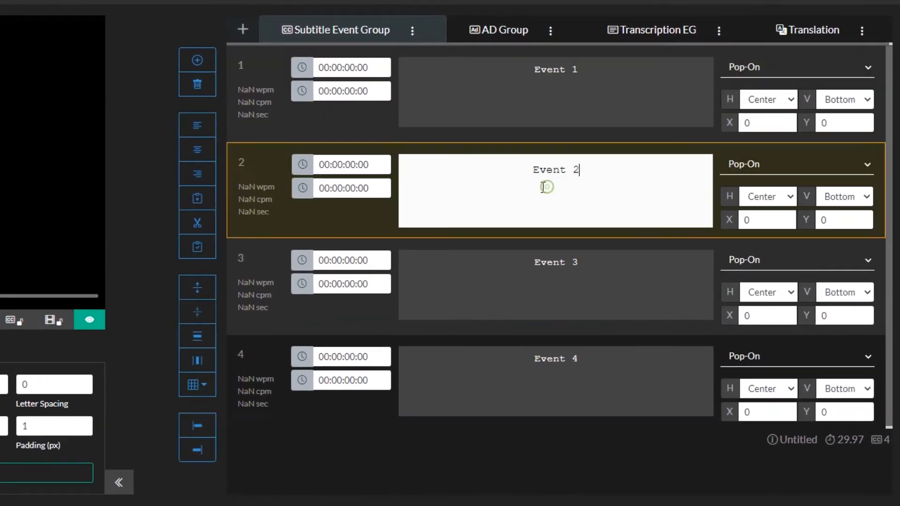
click(277, 96)
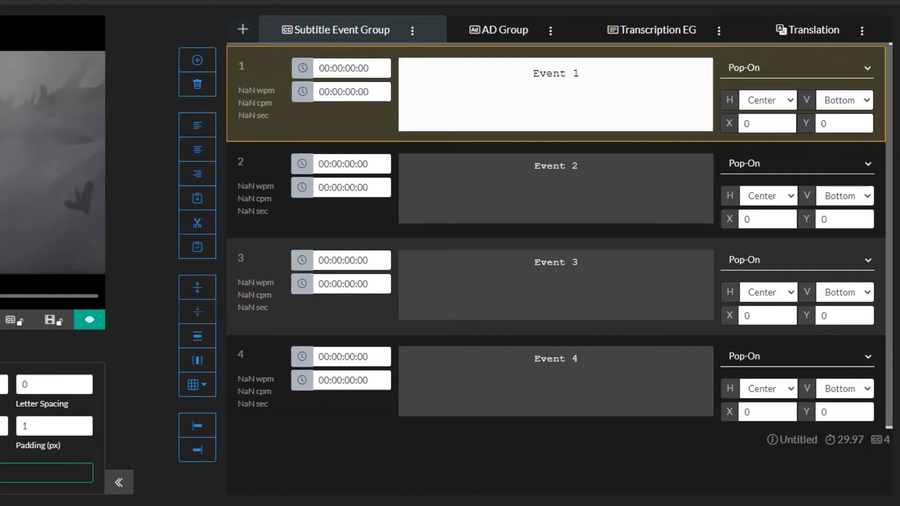
click(302, 67)
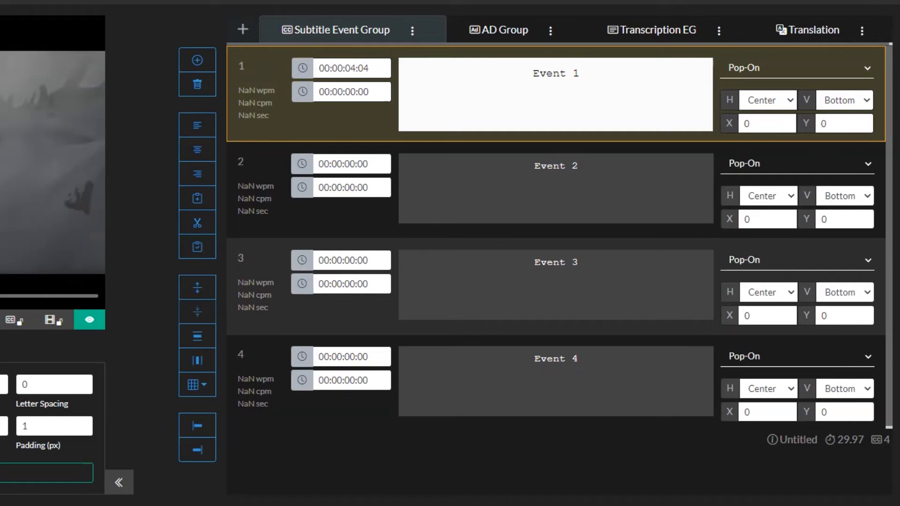
click(303, 92)
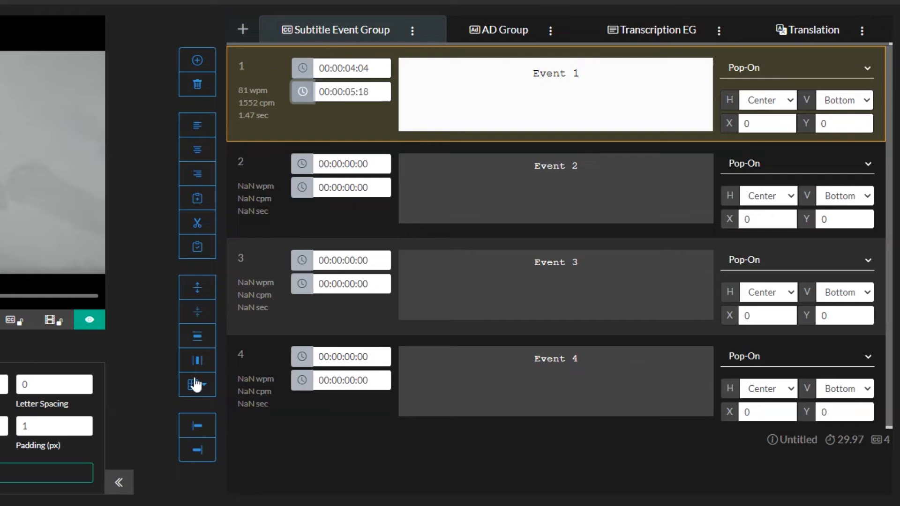
click(303, 68)
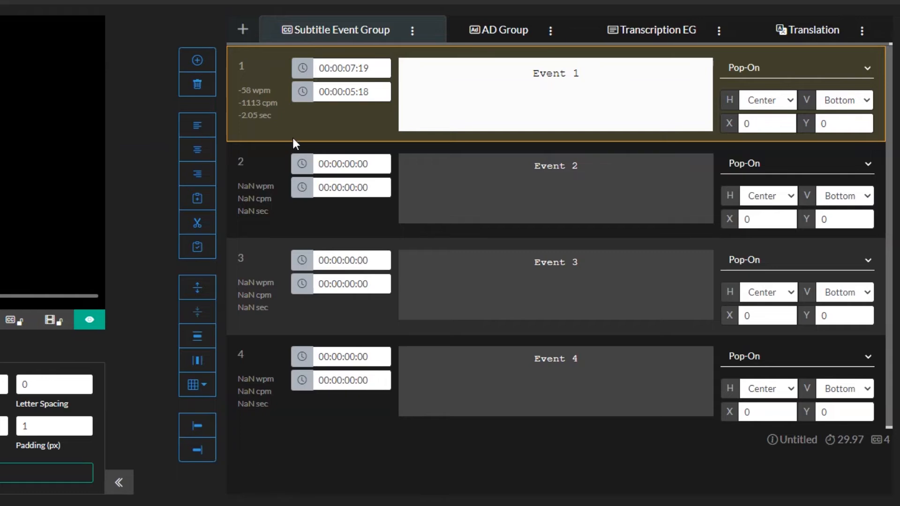
click(313, 97)
Step: Set Event 1's start to 5 seconds and end to 8 seconds, and adjust the start to 00:00:05:03
double_click(343, 68)
text(5s)
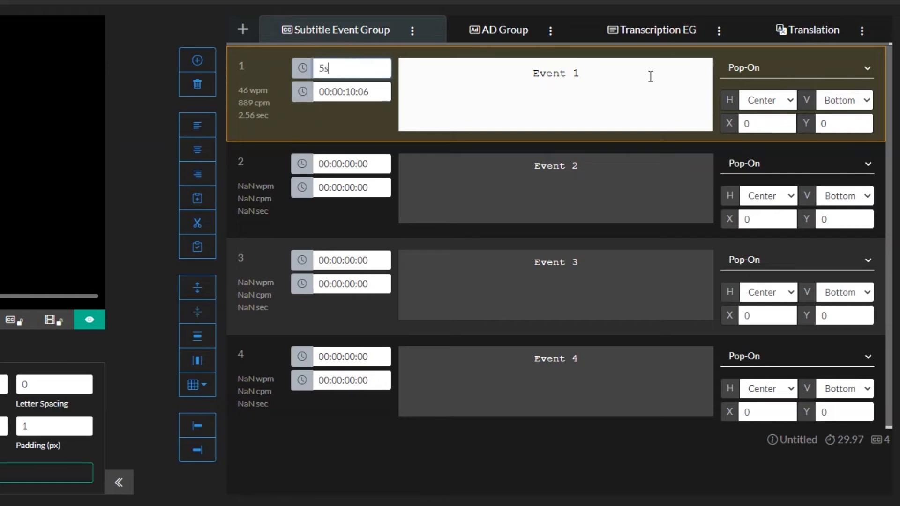
key(Tab)
click(382, 69)
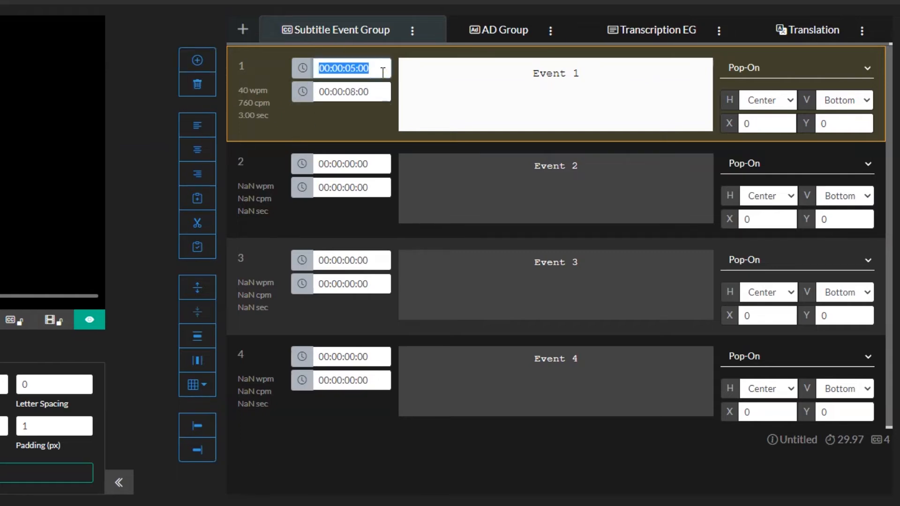
click(382, 70)
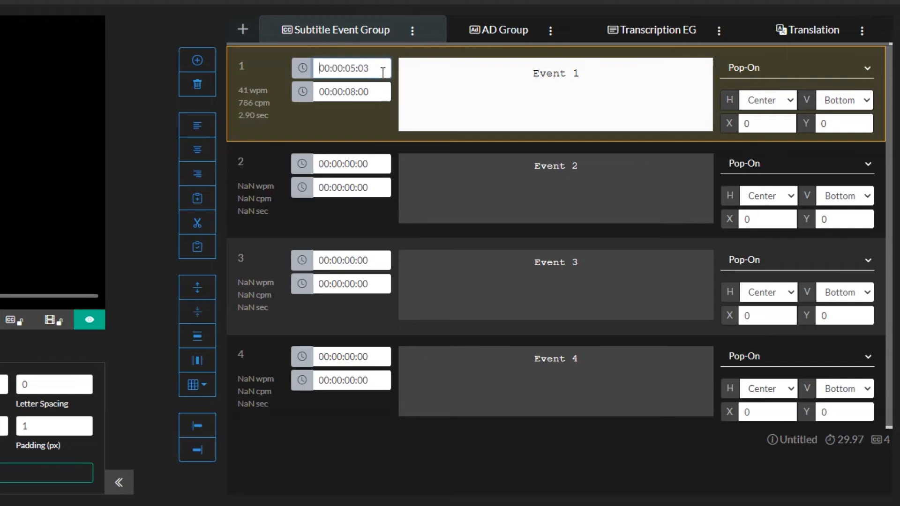
key(BackSpace)
text(3)
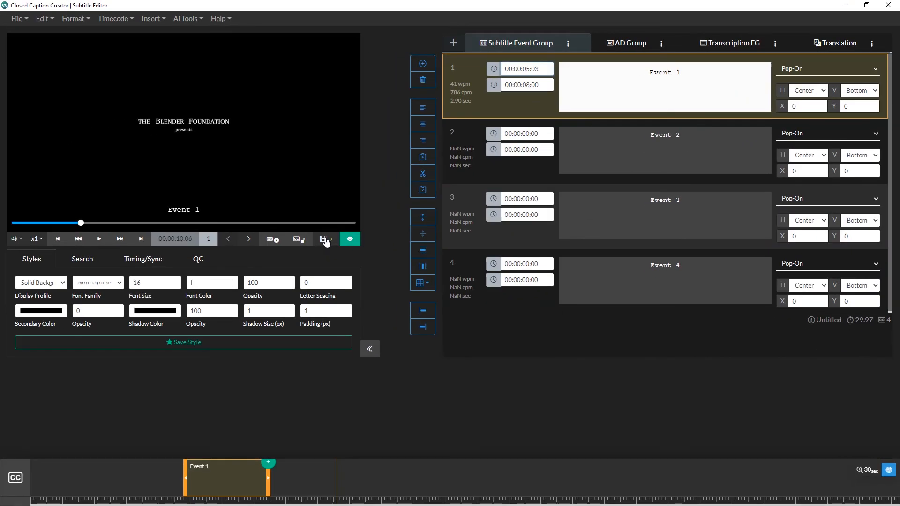
Step: Lock the video to the event timing and shift Event 1's start frame by frame back to 00:00:04:24 and forward to 00:00:05:15
click(53, 320)
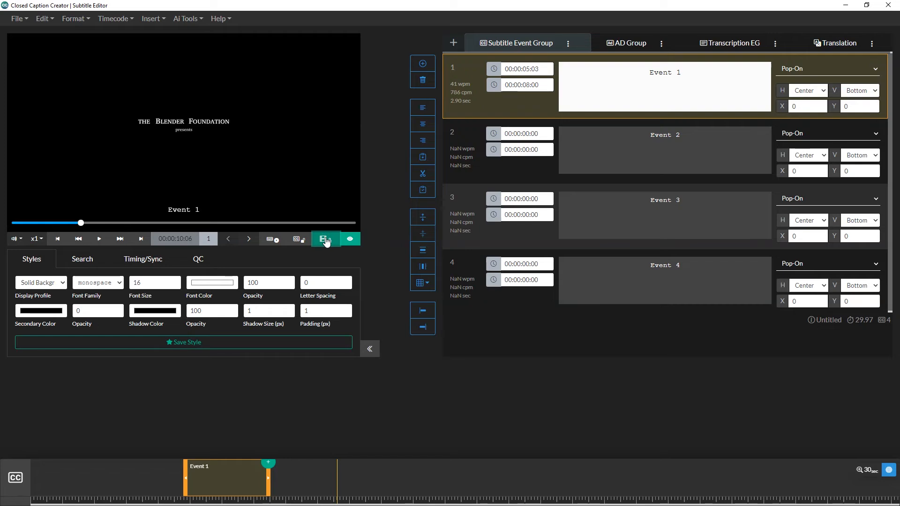
click(542, 72)
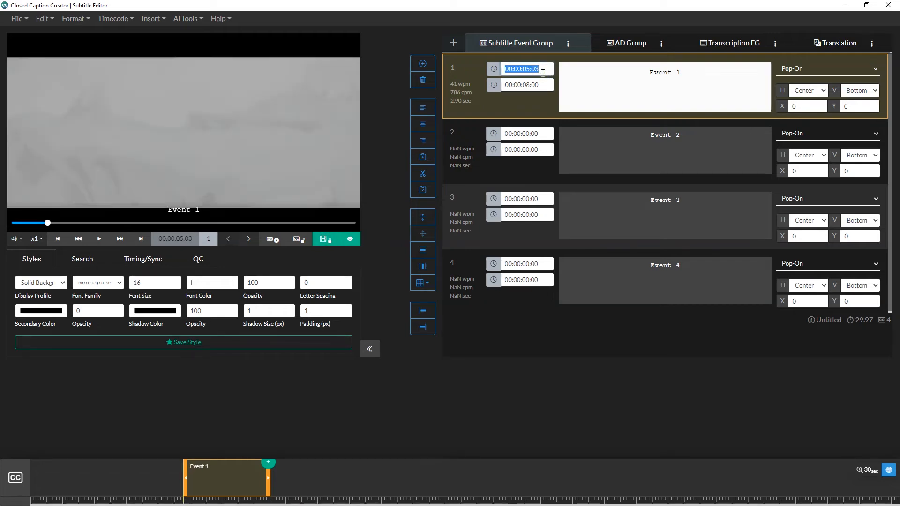
key(Down)
key(Down)
key(Down)
key(Down)
key(Down)
key(Down)
key(Down)
key(Down)
key(Down)
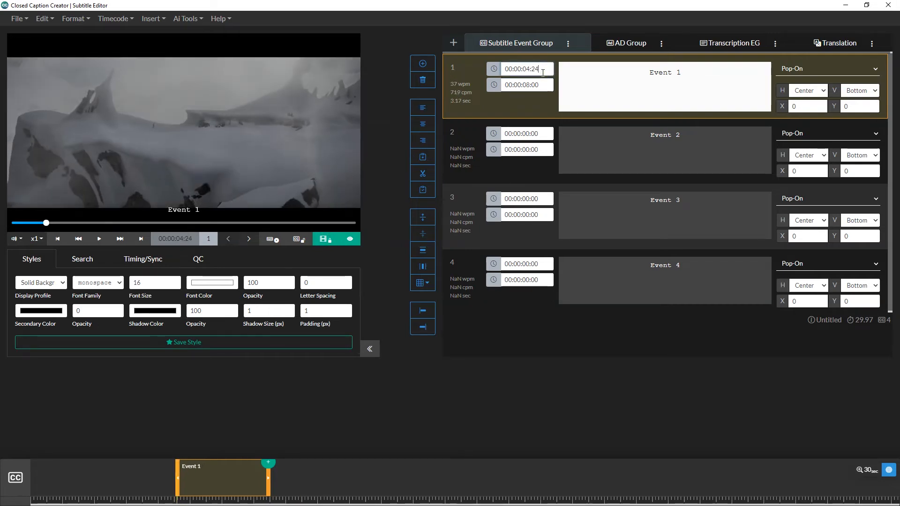
key(Up)
key(Up)
key(Up)
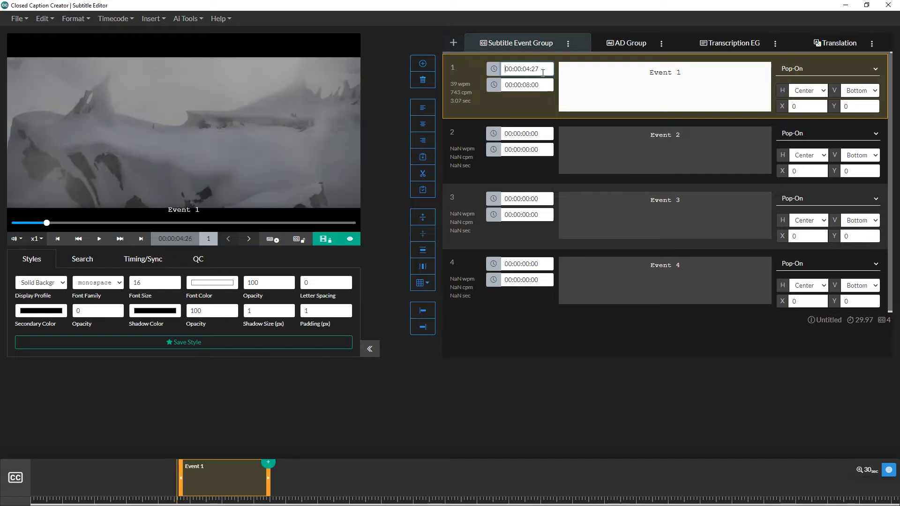
key(Up)
key(Up)
key(Up)
key(Up)
key(Up)
key(Up)
key(Up)
key(Up)
key(Up)
key(Up)
key(Up)
key(Up)
key(Up)
key(Up)
key(Up)
key(Up)
key(Up)
key(Up)
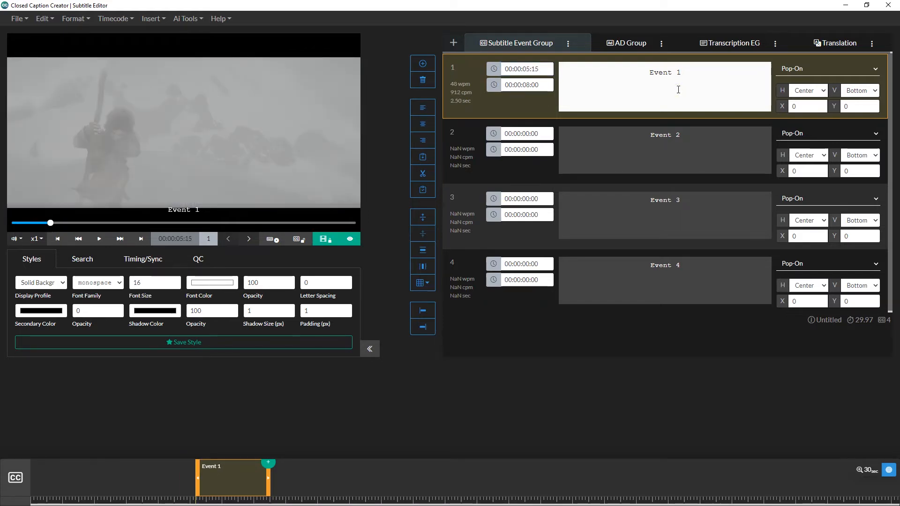
Step: Change the first event's text to "Event Text" and make it bold
click(678, 90)
key(BackSpace)
text(Text)
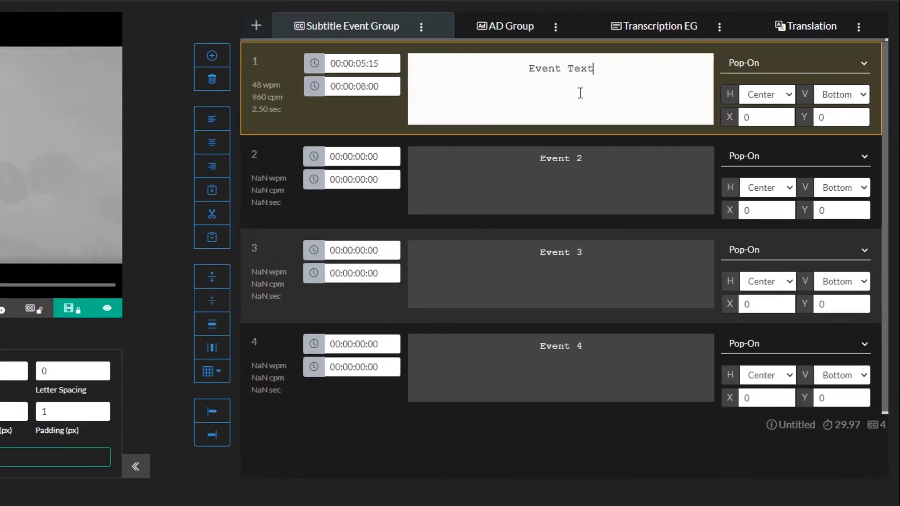
triple_click(579, 93)
click(528, 95)
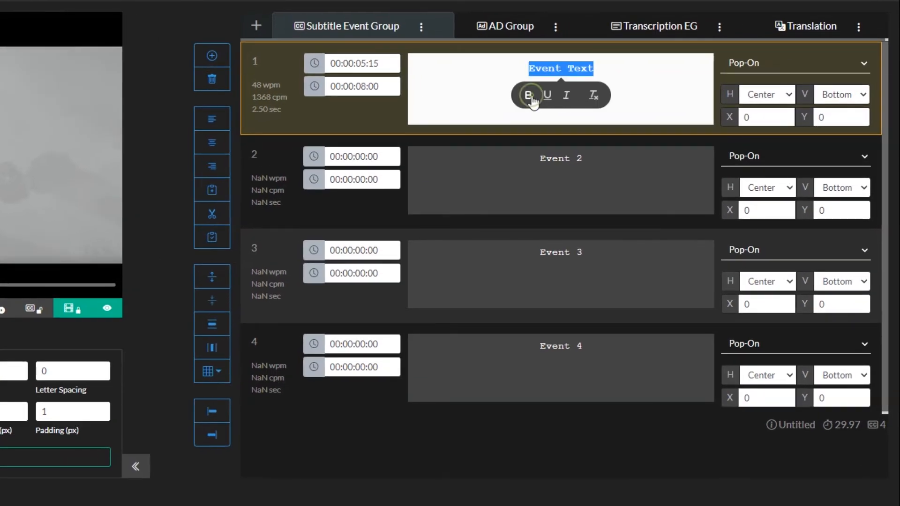
click(682, 82)
Step: Italicize the whole text of Event 2
click(596, 173)
triple_click(572, 172)
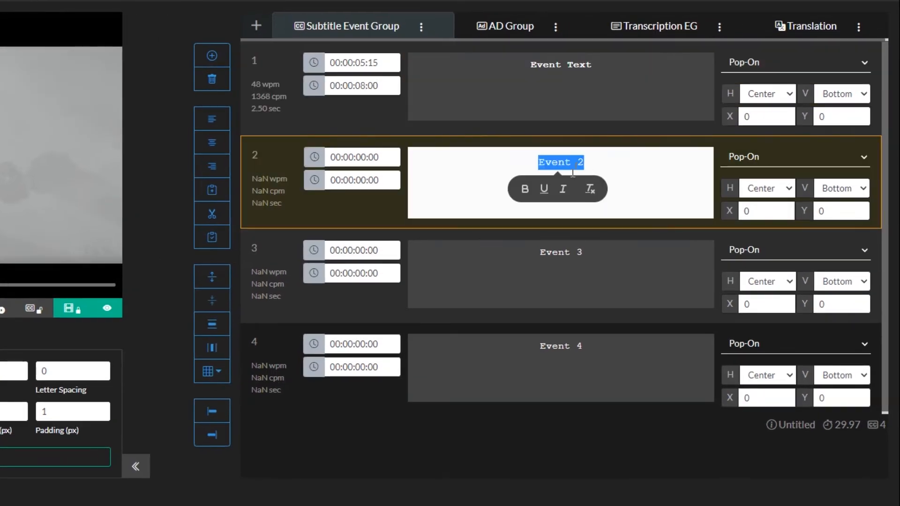
click(563, 188)
Step: Underline the whole text of Event 3
click(612, 257)
triple_click(565, 263)
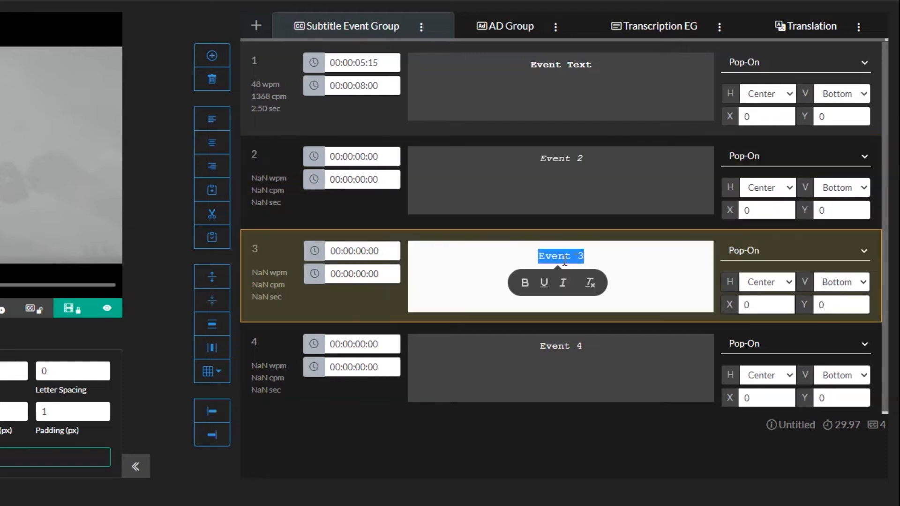
click(543, 283)
Step: Choose the Pop-On style for the first subtitle event and align it Left horizontally and Top vertically
click(771, 69)
click(771, 65)
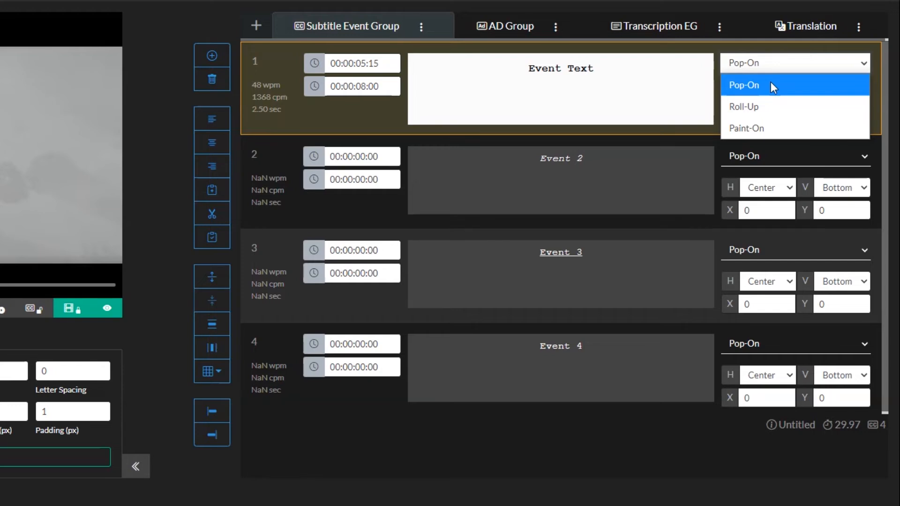
click(770, 82)
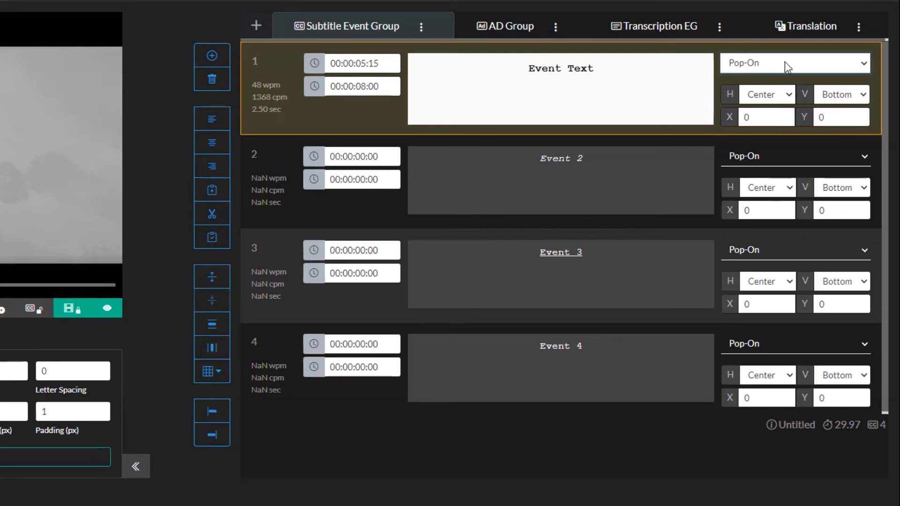
click(789, 95)
click(753, 115)
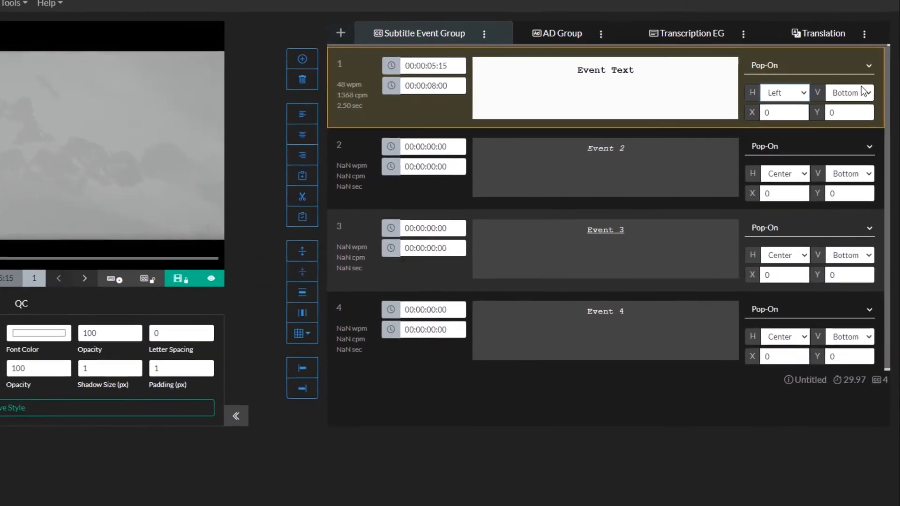
click(863, 94)
click(858, 110)
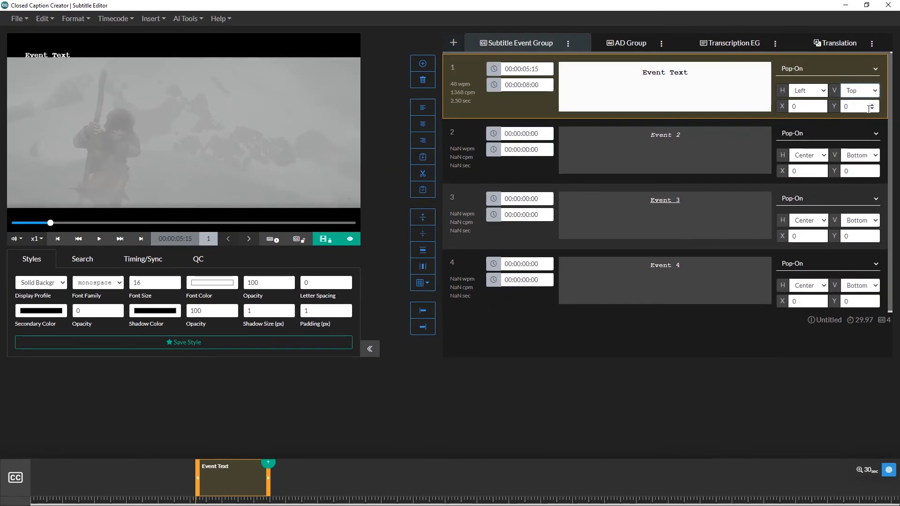
Step: Raise the first subtitle event's Y offset to 11.9
double_click(862, 108)
key(Up)
key(Up)
key(Up)
key(Up)
key(Up)
key(Up)
key(Up)
key(Up)
key(Up)
key(Up)
key(Up)
key(Up)
key(Up)
key(Up)
key(Up)
key(Up)
key(Up)
key(Up)
key(Up)
key(Up)
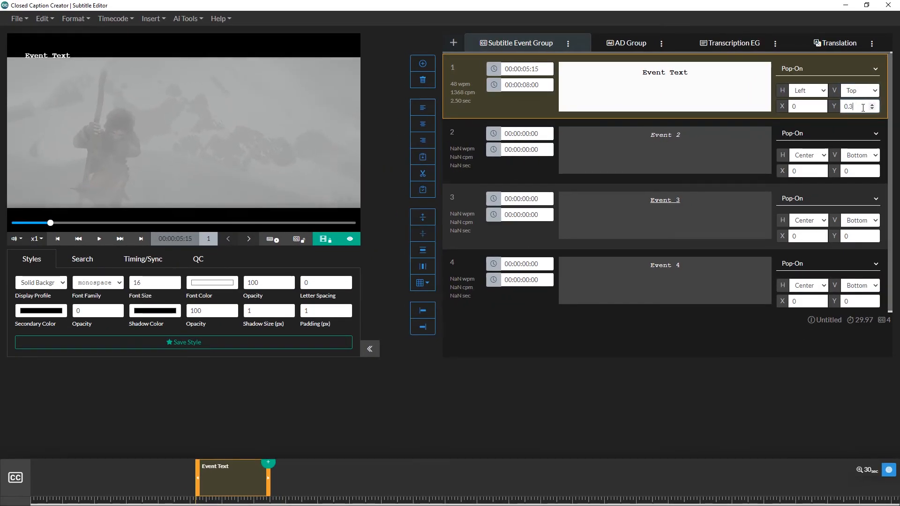
key(Up)
key(Up)
key(Up)
key(Up)
key(Up)
key(Up)
key(Up)
key(Up)
key(Up)
key(Up)
key(Up)
key(Up)
key(Up)
key(Up)
key(Up)
key(Up)
key(Up)
key(Up)
key(Up)
key(Up)
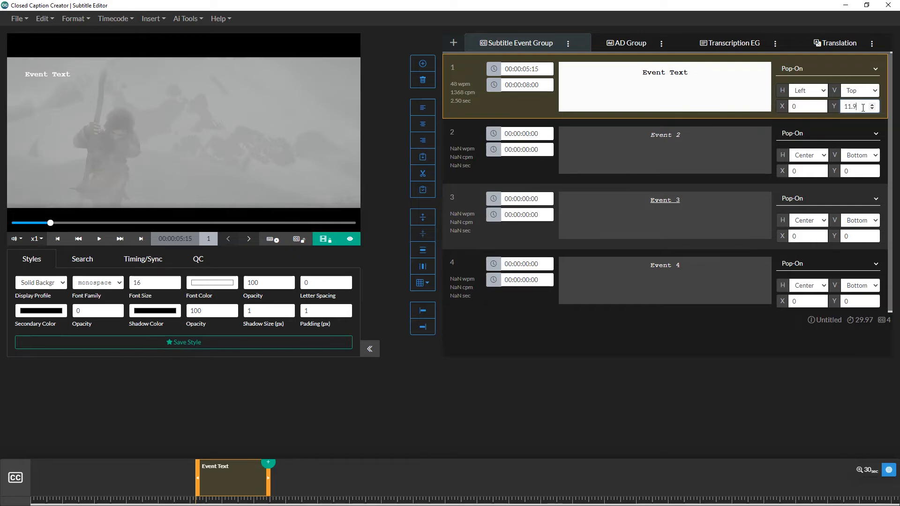
Step: In the transcription event group, add a new speaker with the speaker's name and assign that speaker to the first event
click(615, 49)
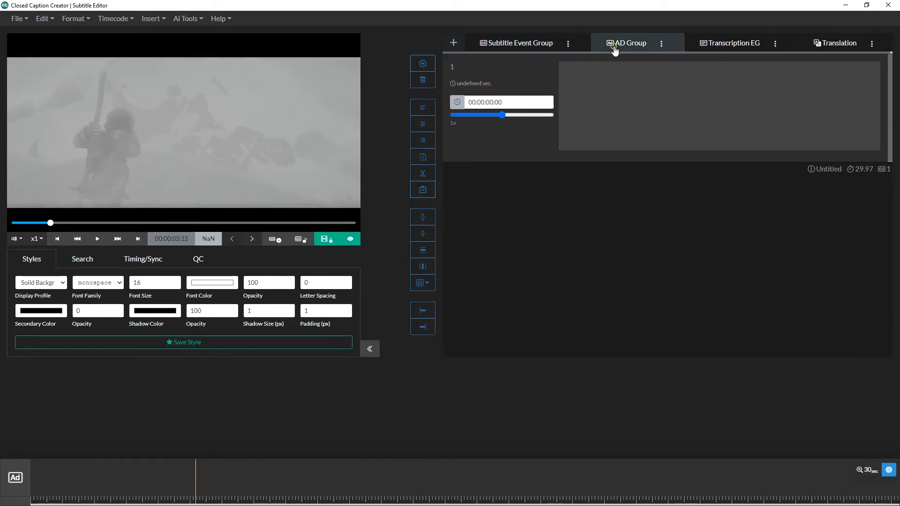
click(713, 43)
click(655, 87)
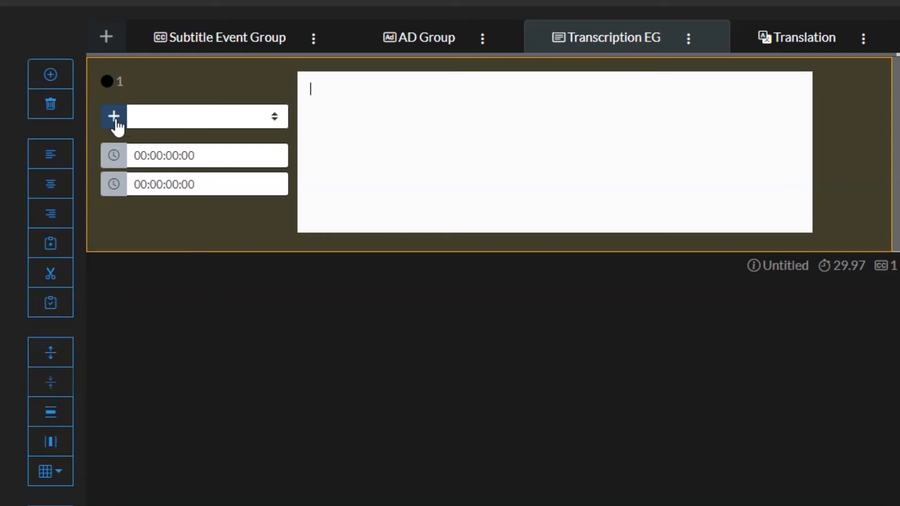
click(157, 123)
click(117, 122)
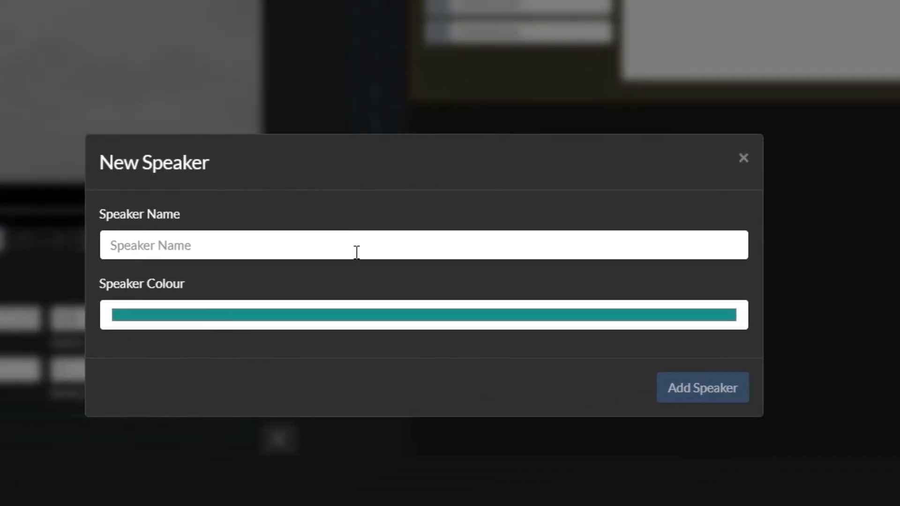
click(194, 330)
text(Nathani)
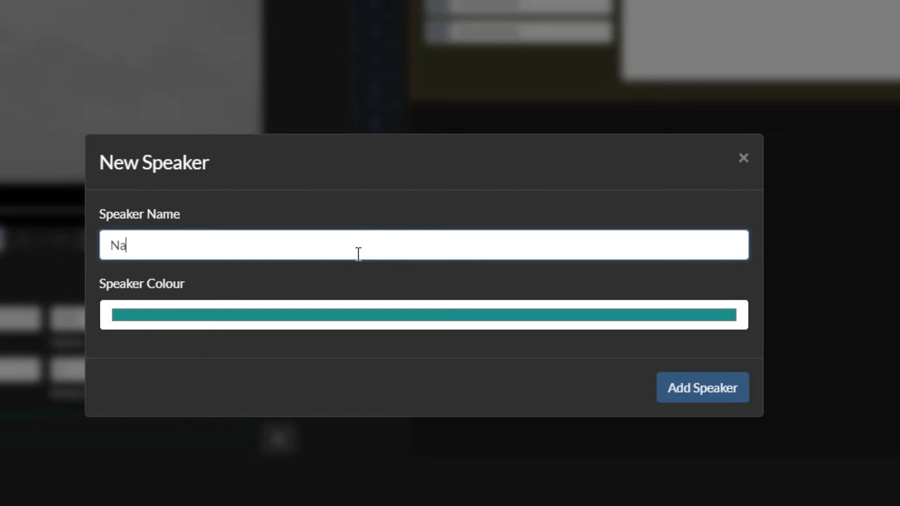
text(el)
key(Return)
click(140, 106)
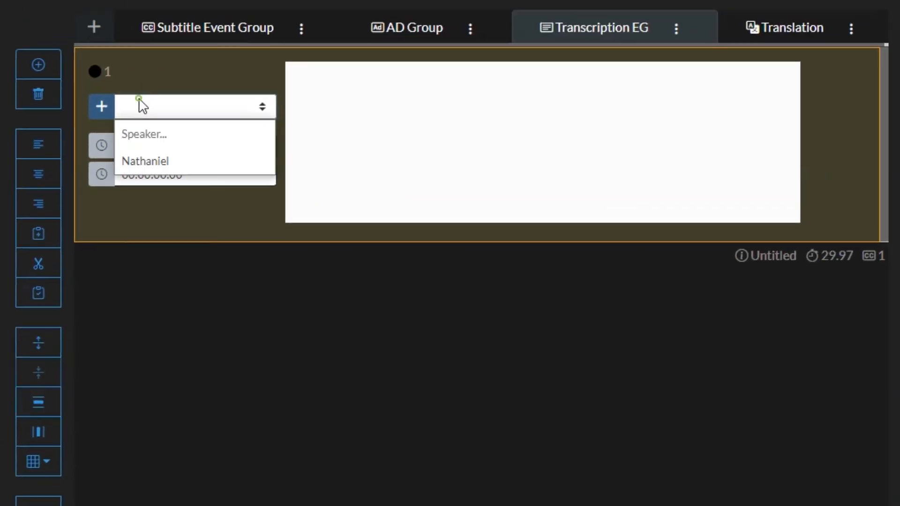
click(175, 163)
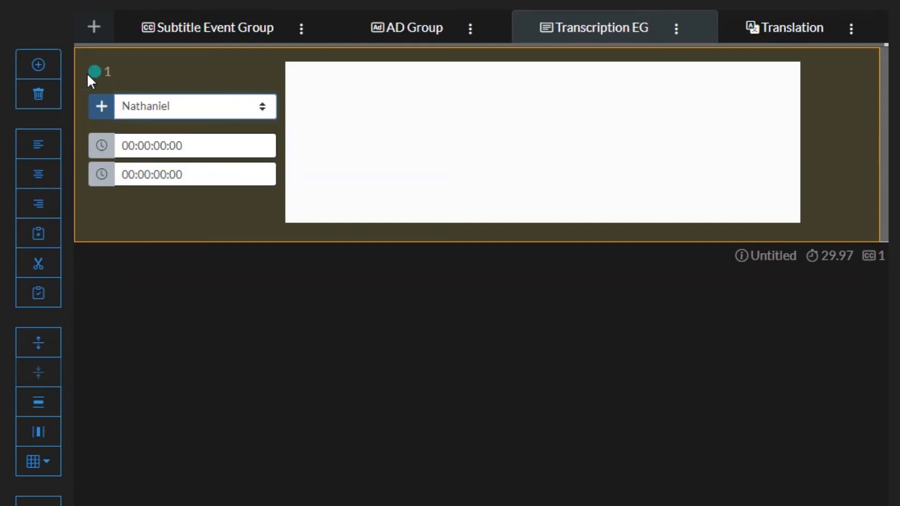
Step: Set the first transcription event's start to 3 seconds and end to 5 seconds
click(158, 143)
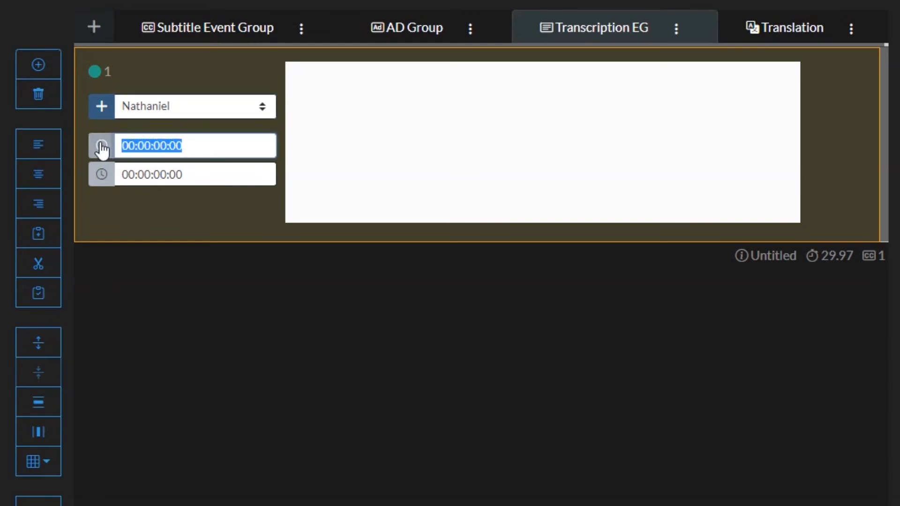
text(3s)
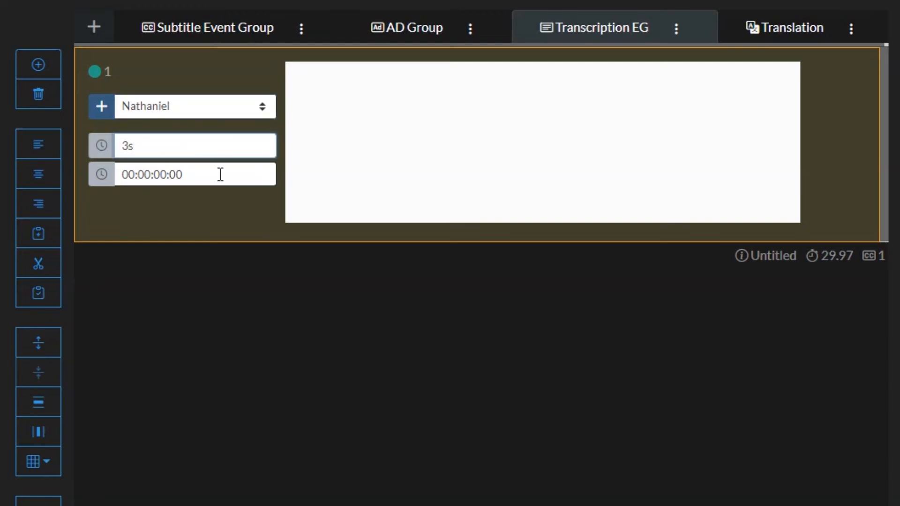
click(220, 174)
text(5s)
Step: Enter "Event Text Goes here" as the first transcription event's text
click(549, 135)
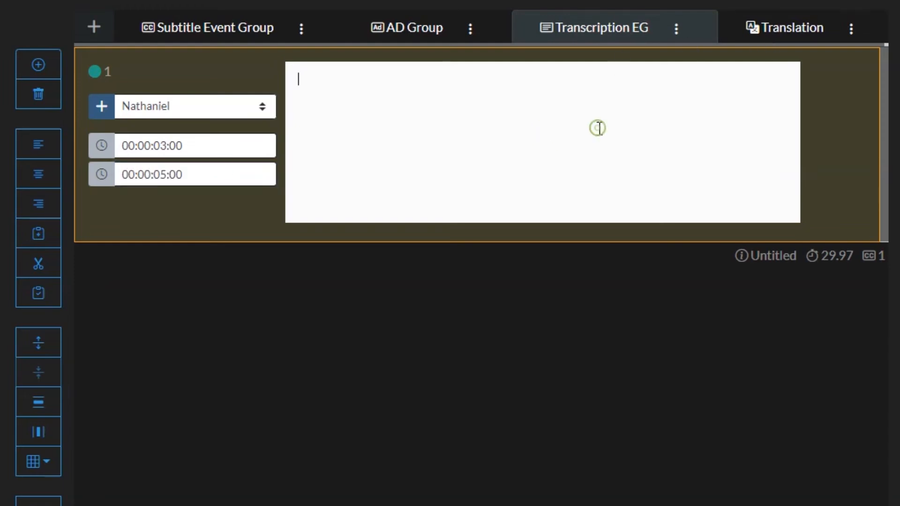
text(Event Text)
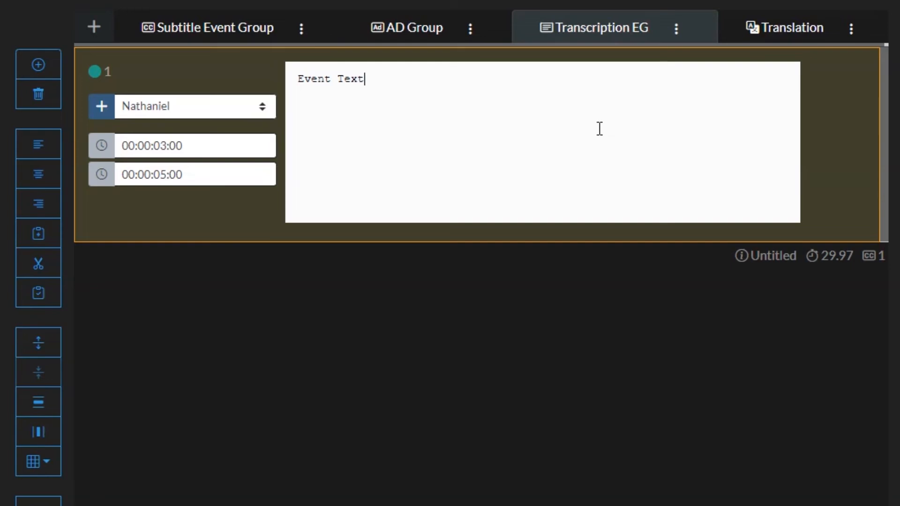
text( Goes here)
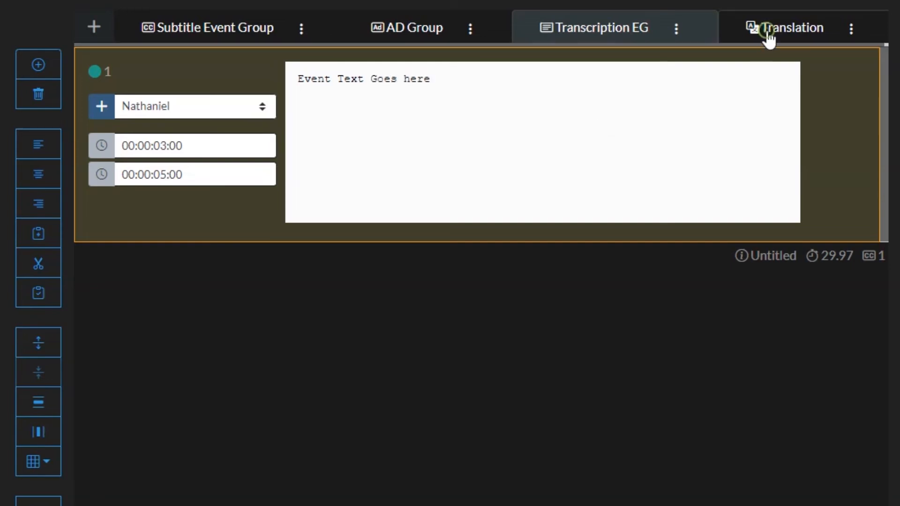
Step: Examine the translation group's first three events and compare the original text with the subtitle event group
click(767, 37)
click(585, 120)
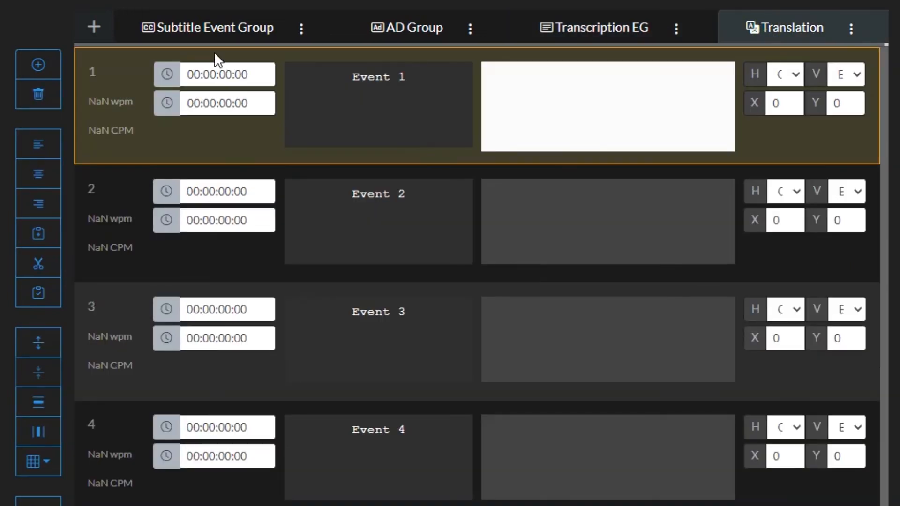
click(187, 29)
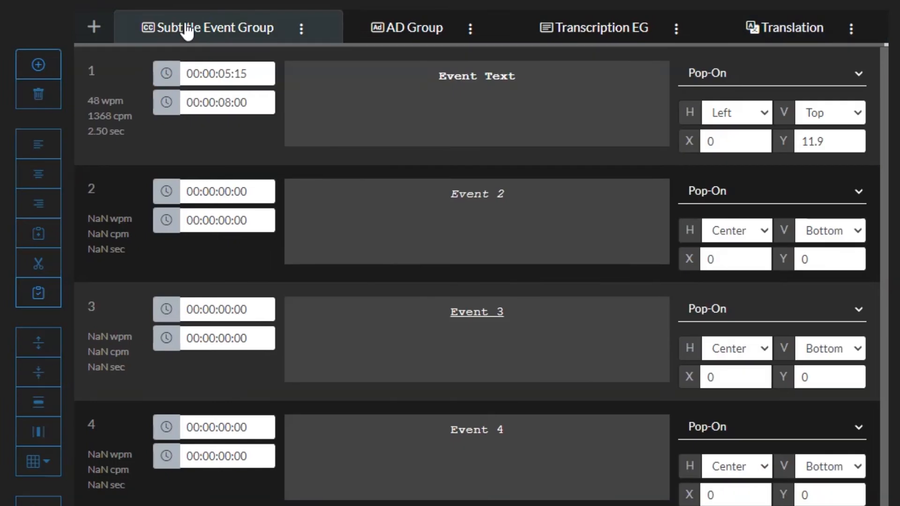
click(796, 27)
click(453, 123)
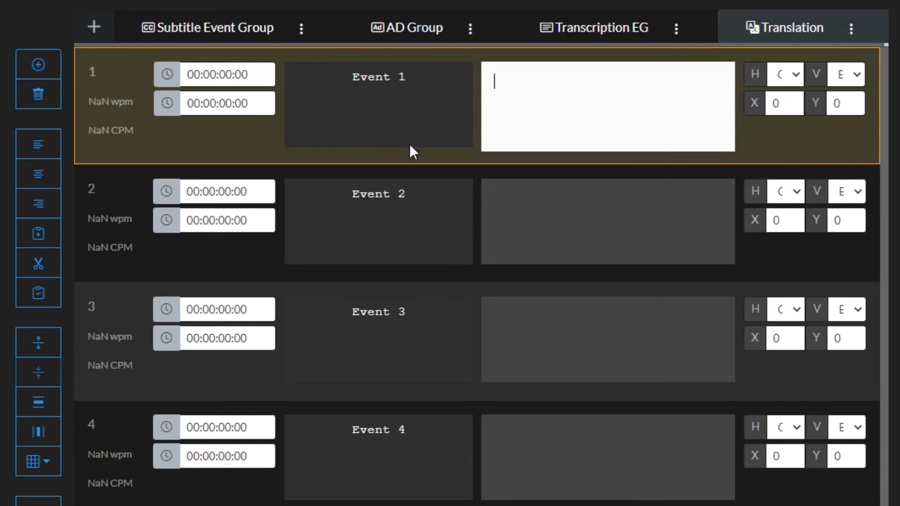
click(454, 246)
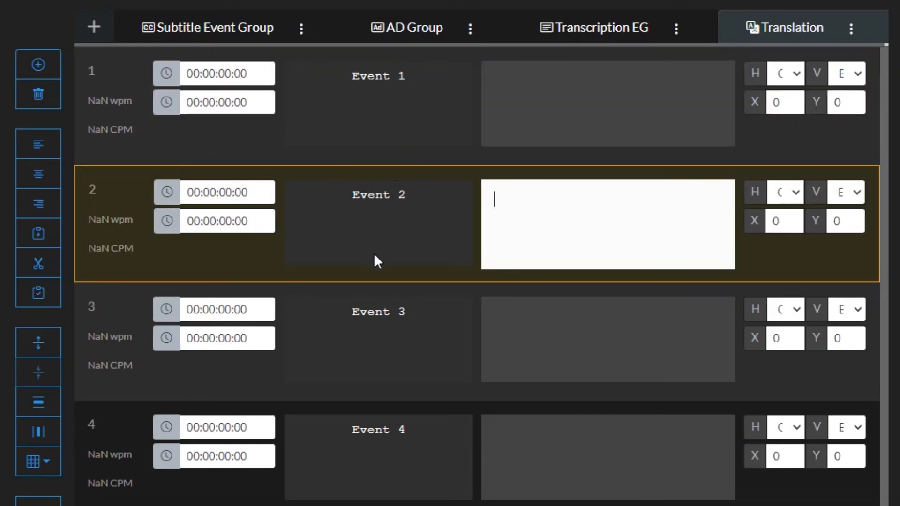
click(438, 334)
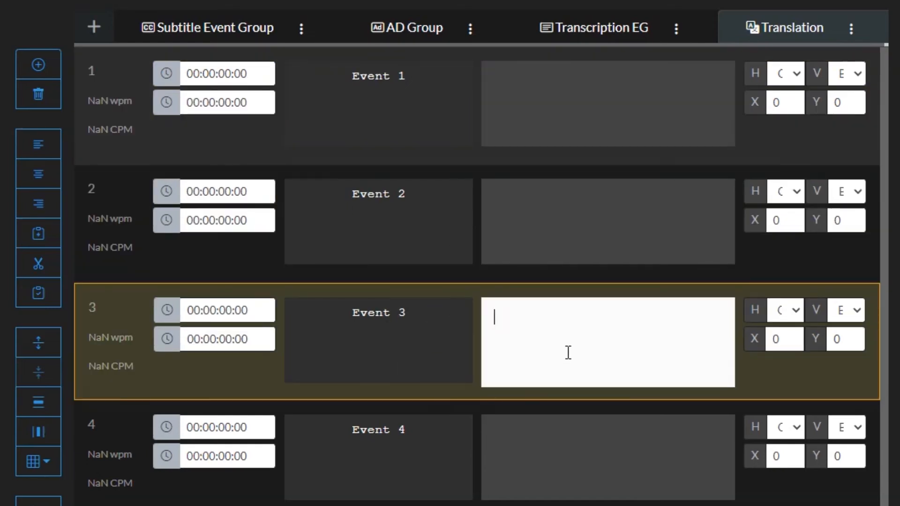
Step: In the audio description group, set the first event's start to 00:00:03:00 and its speech rate to 0.97x
click(431, 36)
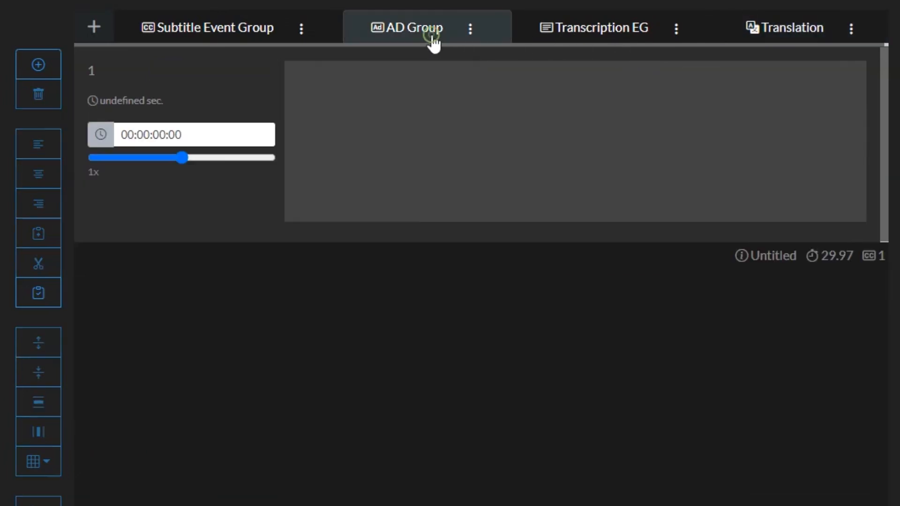
click(406, 104)
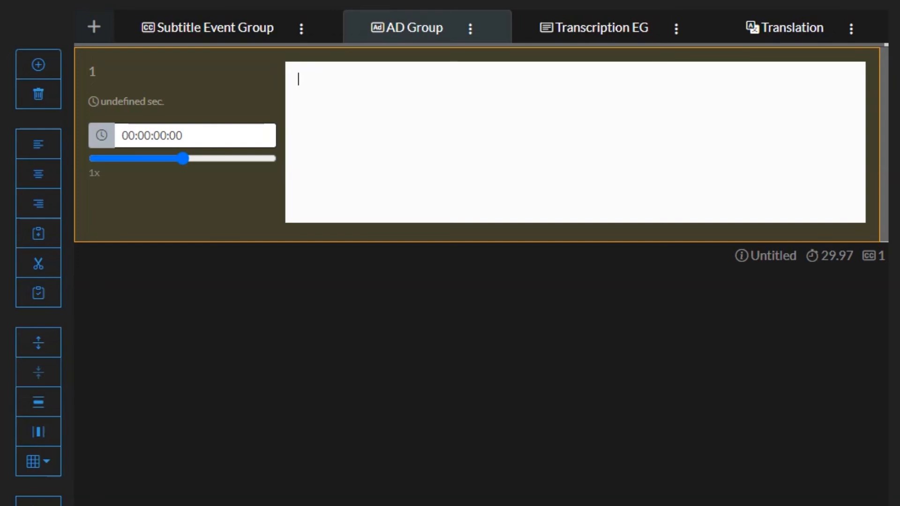
click(101, 135)
click(362, 100)
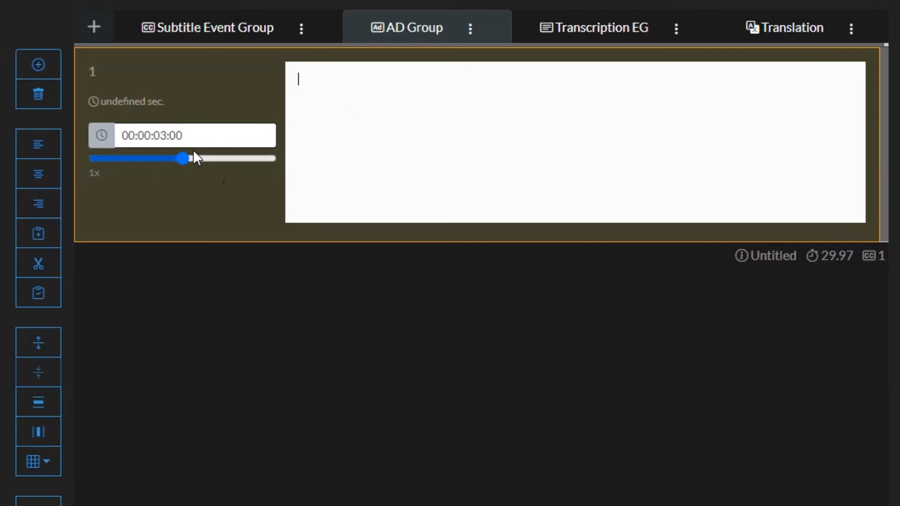
mouse_move(183, 160)
mouse_down()
mouse_move(150, 156)
mouse_move(181, 163)
mouse_up()
Step: Enter "This is the event text input" as the first audio description event's text and add a second event
click(330, 112)
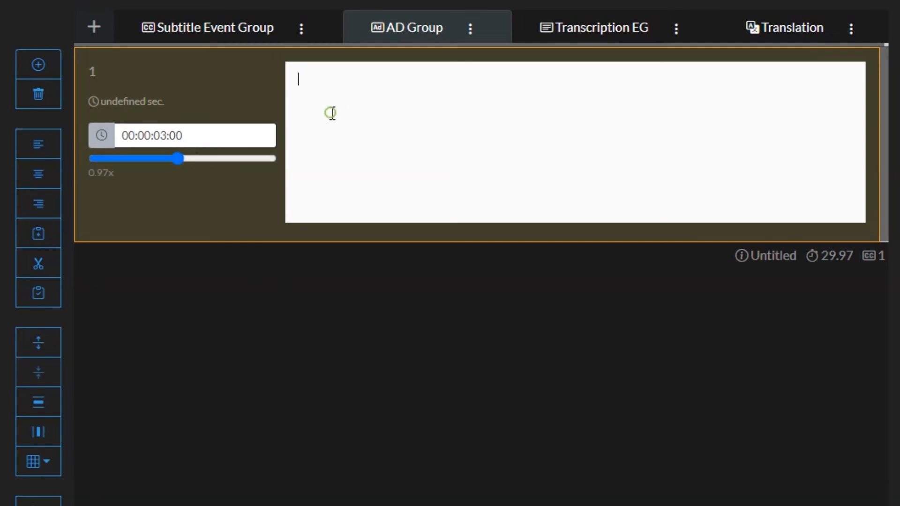
text(This is the )
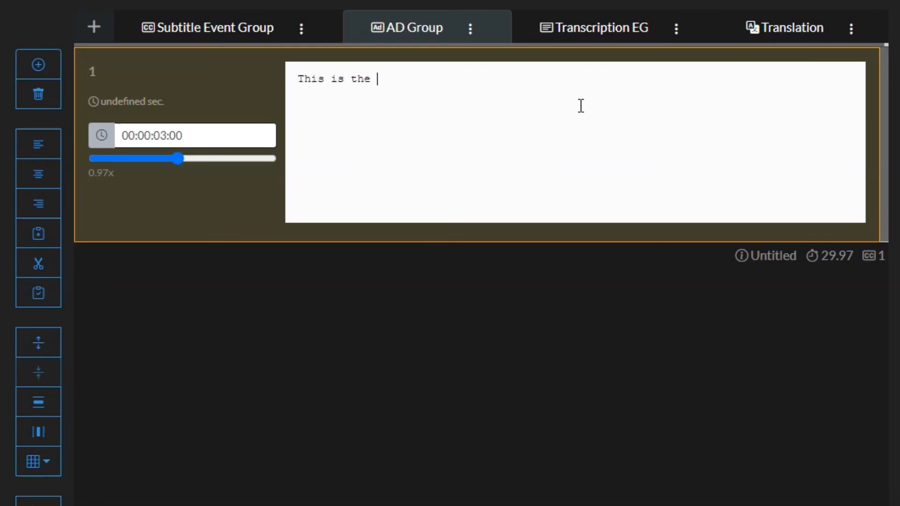
text(event text input)
key(ctrl+Return)
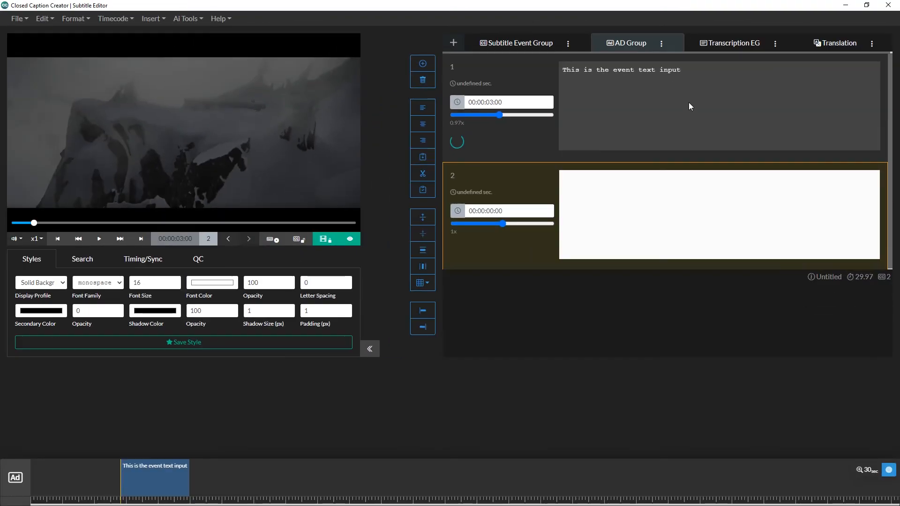
Step: Select the first audio description event and play the video through its timeline segment to hear it
click(465, 77)
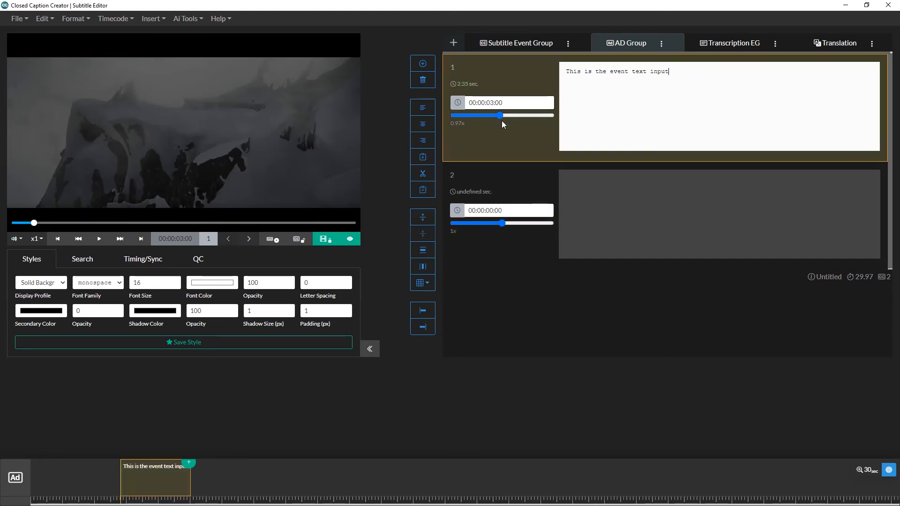
click(115, 472)
click(217, 146)
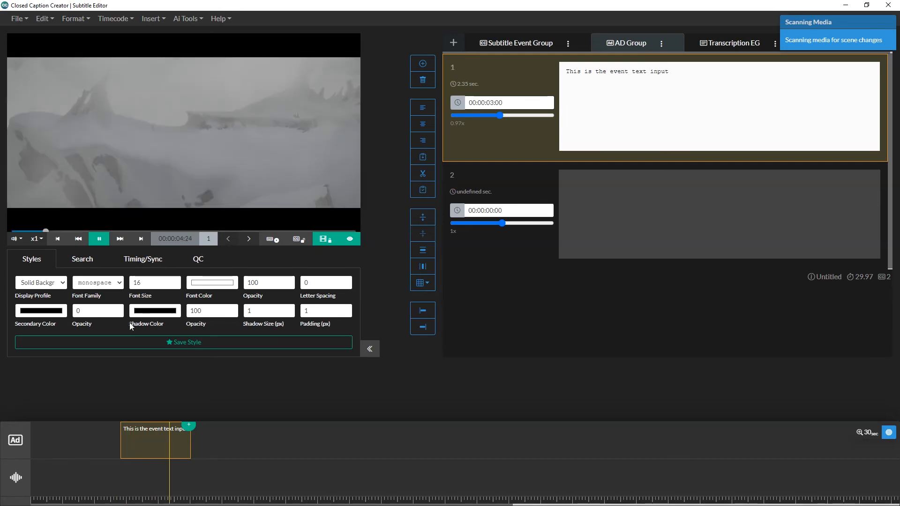
key(Tab)
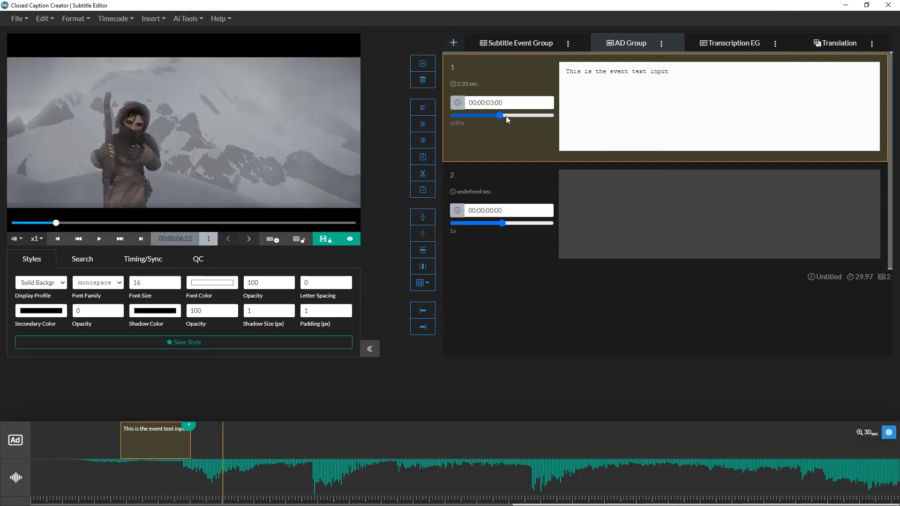
Step: Increase the first audio description event's speech rate to 1.09x and play the video through it again
drag(500, 115, 511, 114)
click(689, 216)
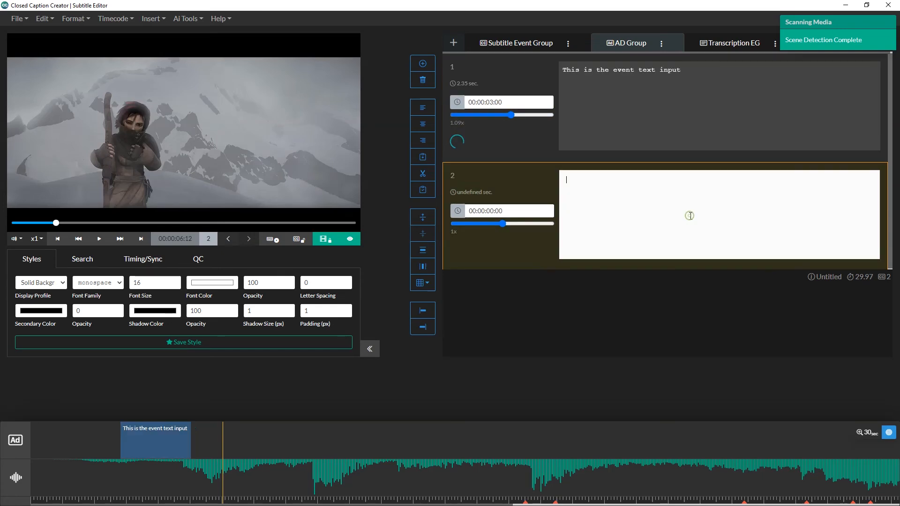
click(108, 466)
click(206, 175)
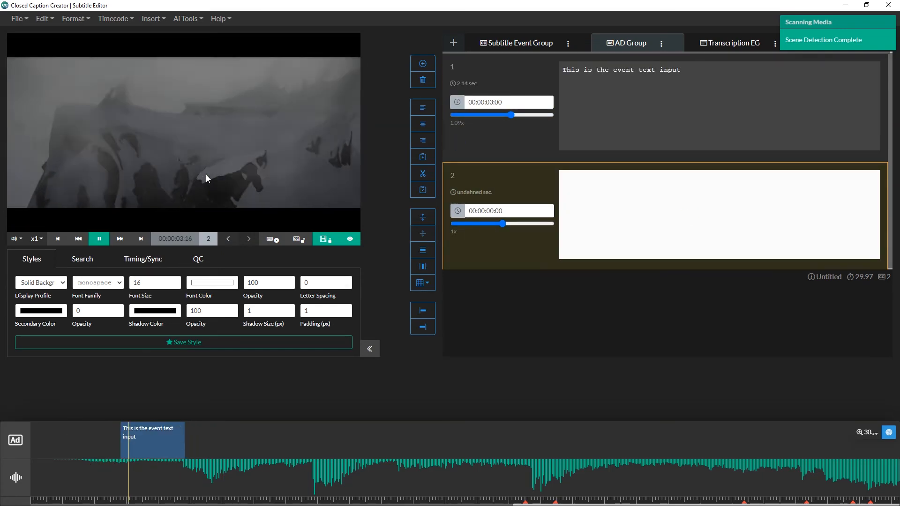
click(250, 149)
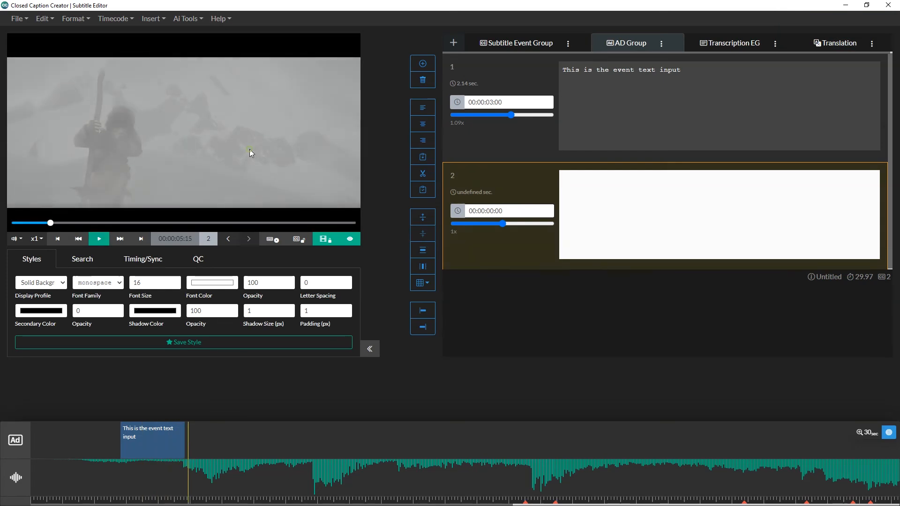
Step: In the subtitle event group, select events 1 through 3, remove event 2 from the selection, and copy the remaining two events
click(520, 43)
click(632, 89)
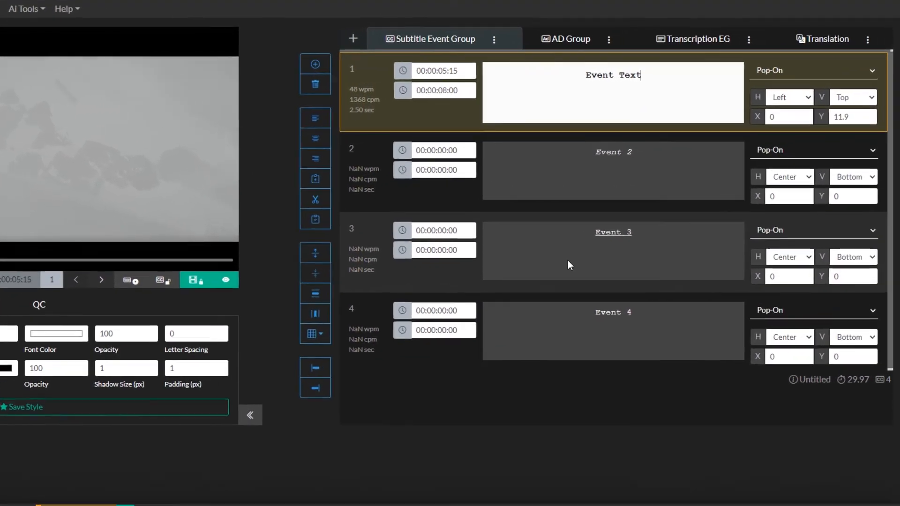
shift+click(627, 221)
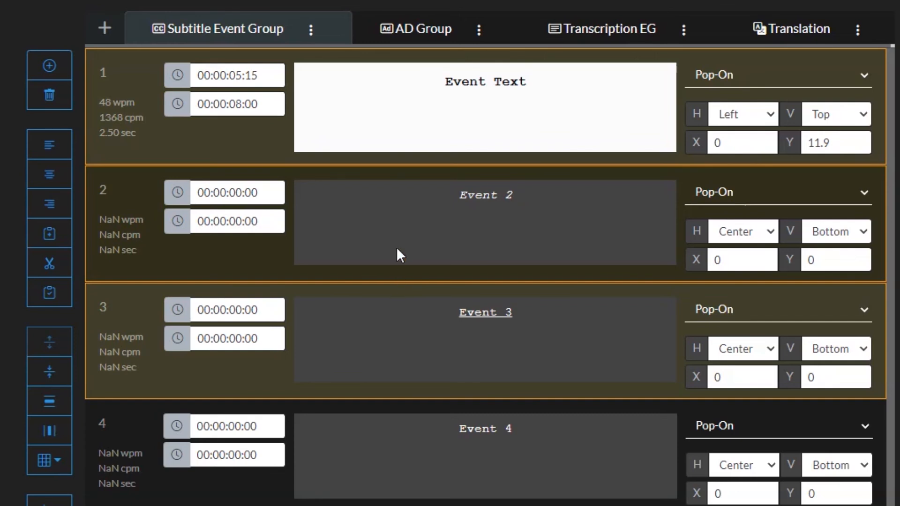
ctrl+click(396, 246)
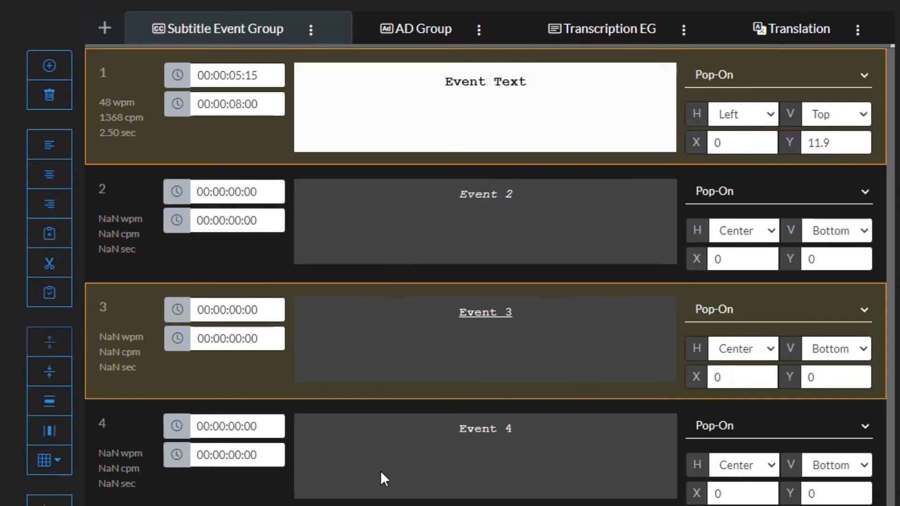
right_click(378, 357)
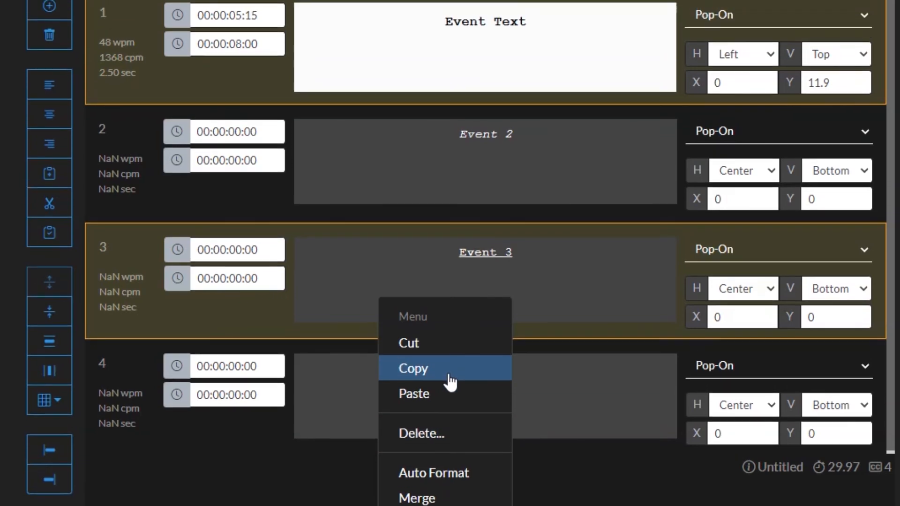
click(447, 334)
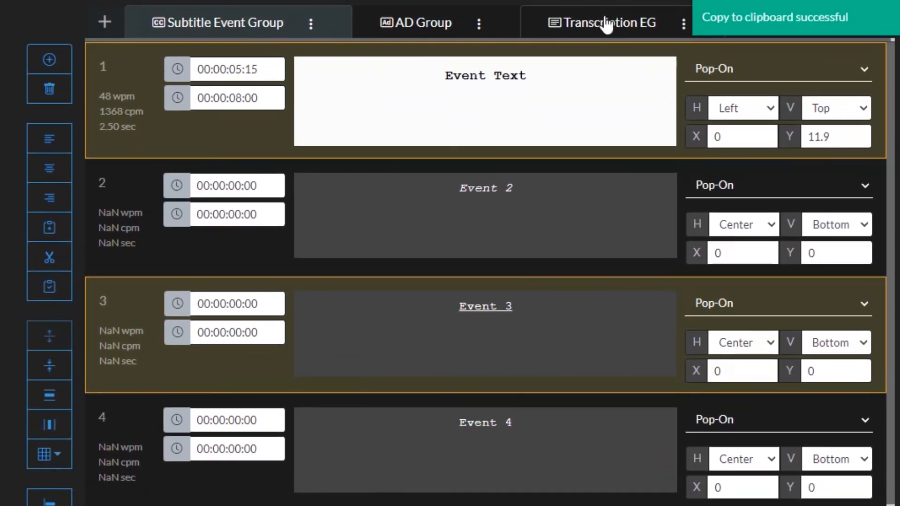
Step: Paste the copied subtitle events after the first event in the transcription group and select each pasted event to check it
click(601, 15)
right_click(428, 169)
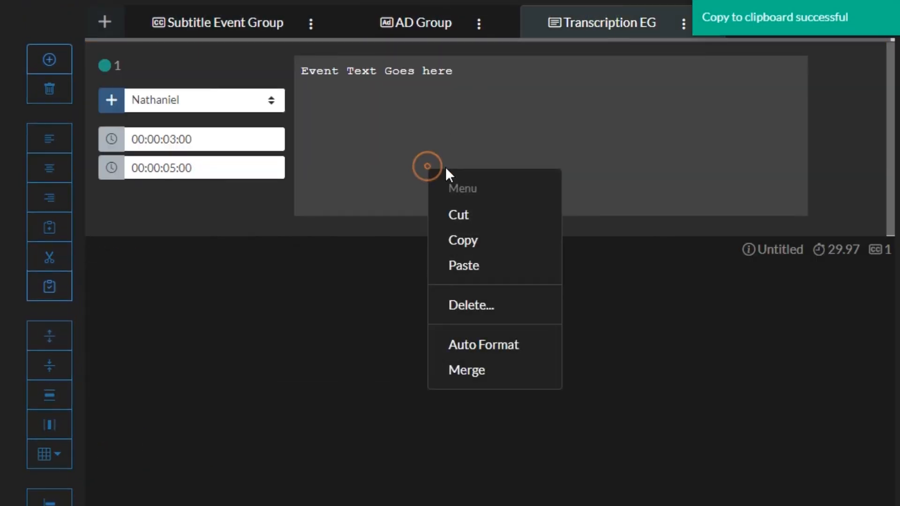
click(532, 267)
click(533, 265)
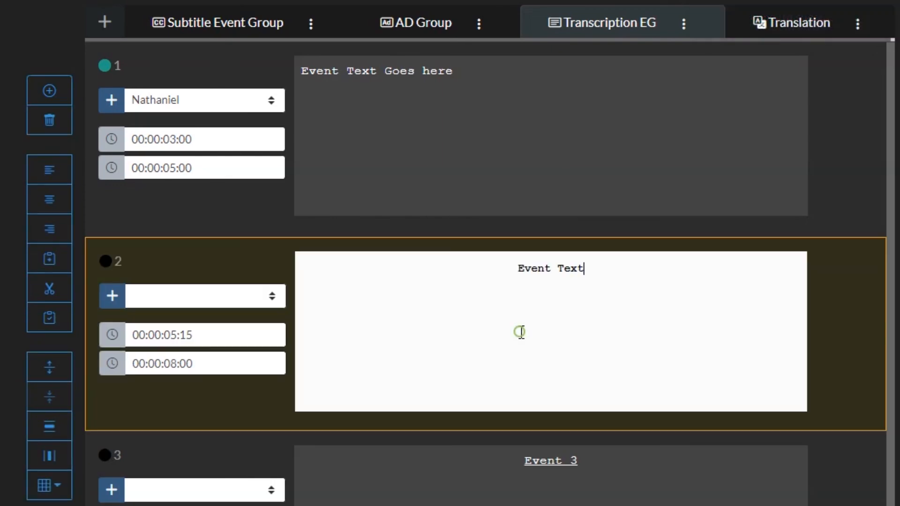
click(498, 498)
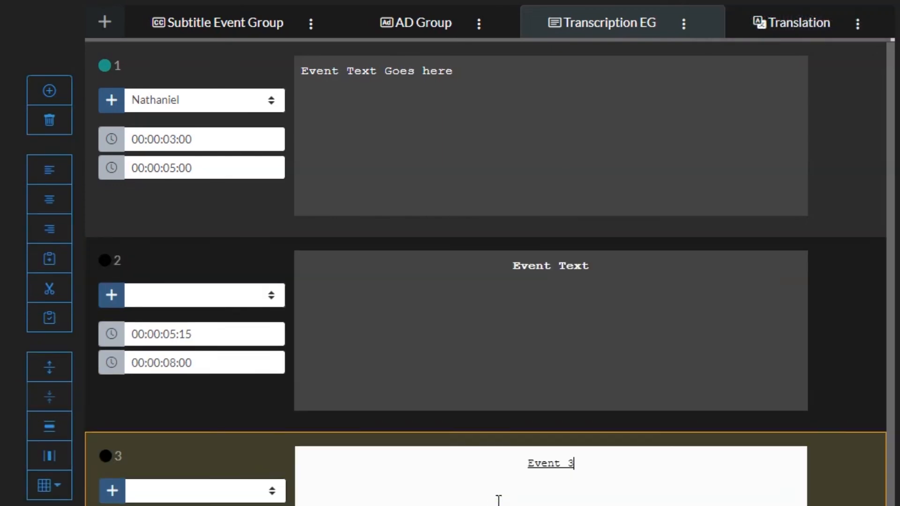
click(438, 372)
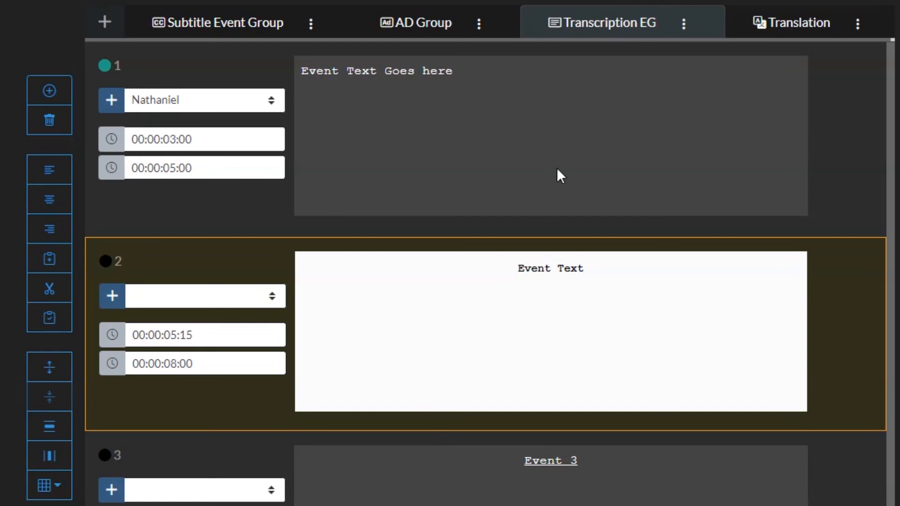